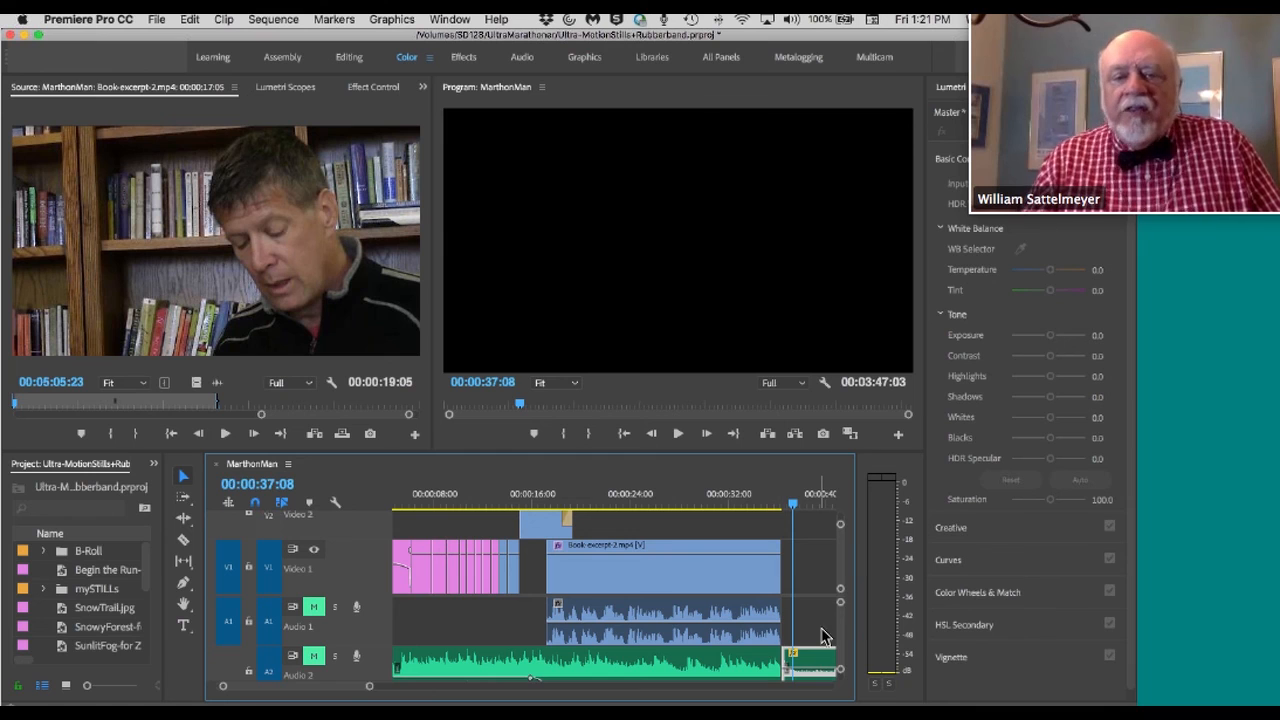
Check the span of the closing music past the Book-excerpt-2.mp4 clip, returning the playhead to the end of the video.
left_click(802, 507)
left_click_drag(818, 513, 779, 517)
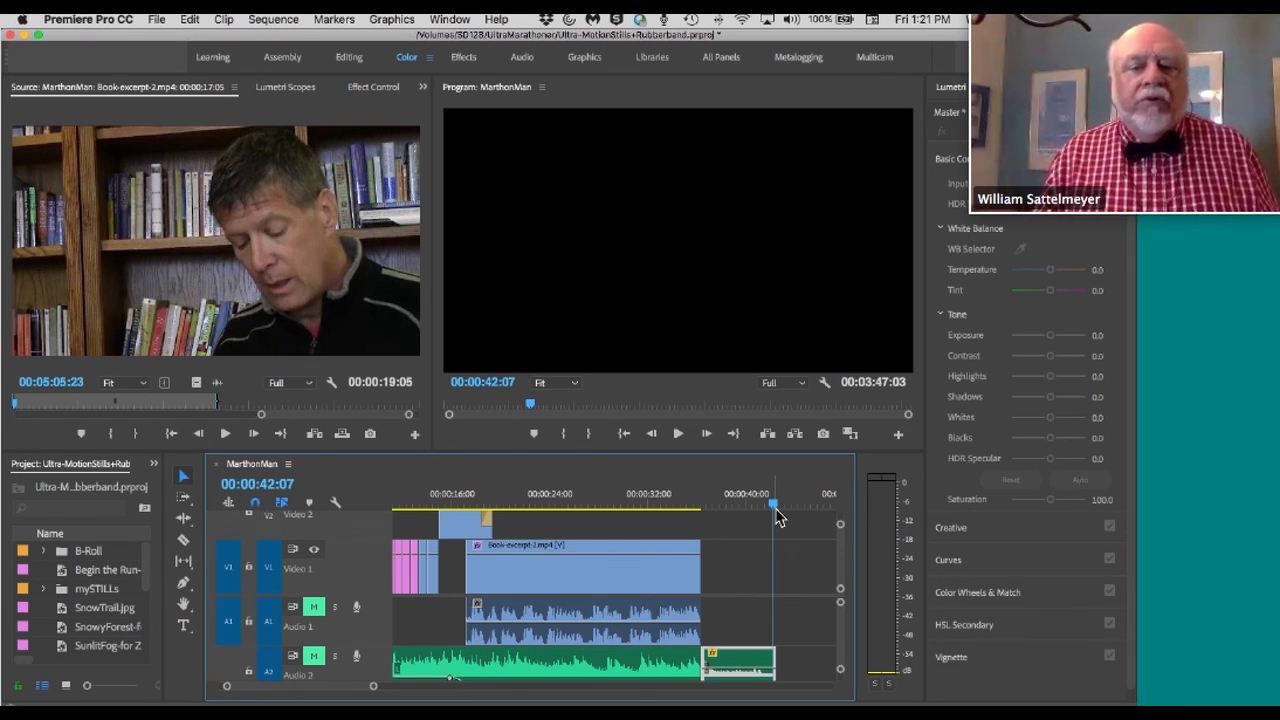
left_click(703, 506)
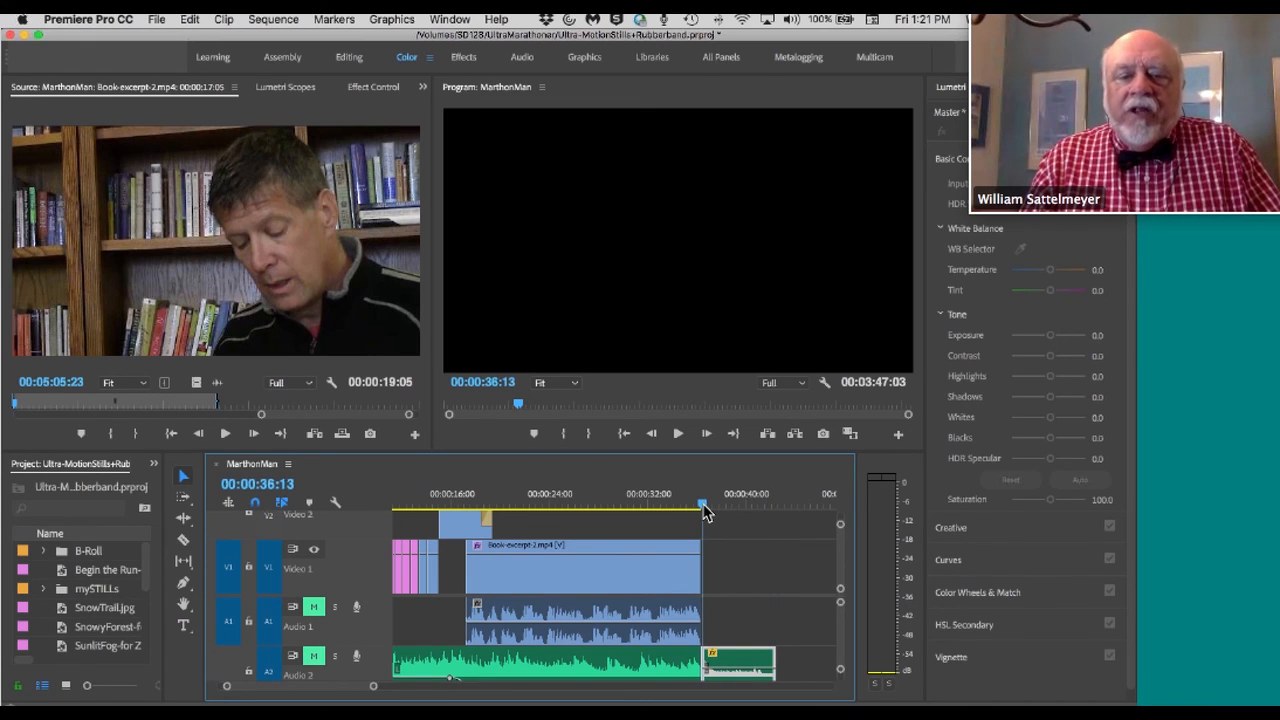
left_click_drag(703, 507, 705, 513)
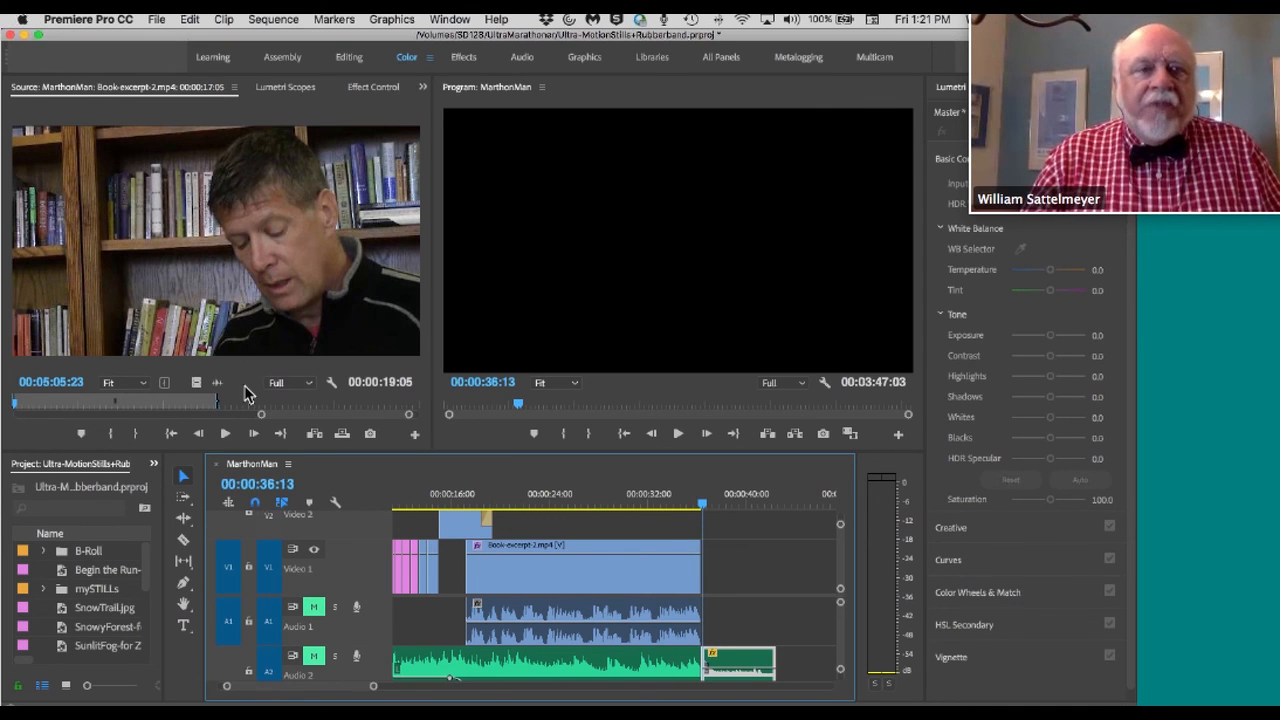
Switch to the Editing workspace and apply a Film Dissolve video transition to the end of the Book-excerpt-2.mp4 clip on Video 1.
left_click(355, 60)
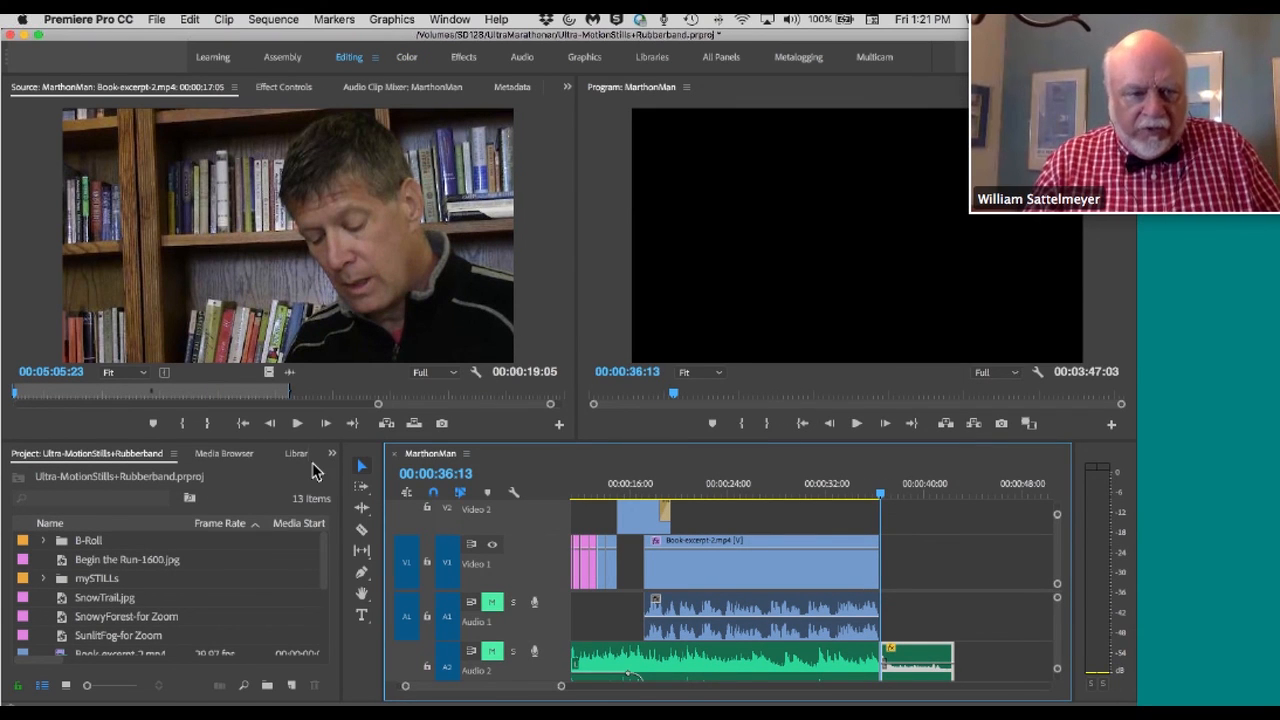
left_click(332, 455)
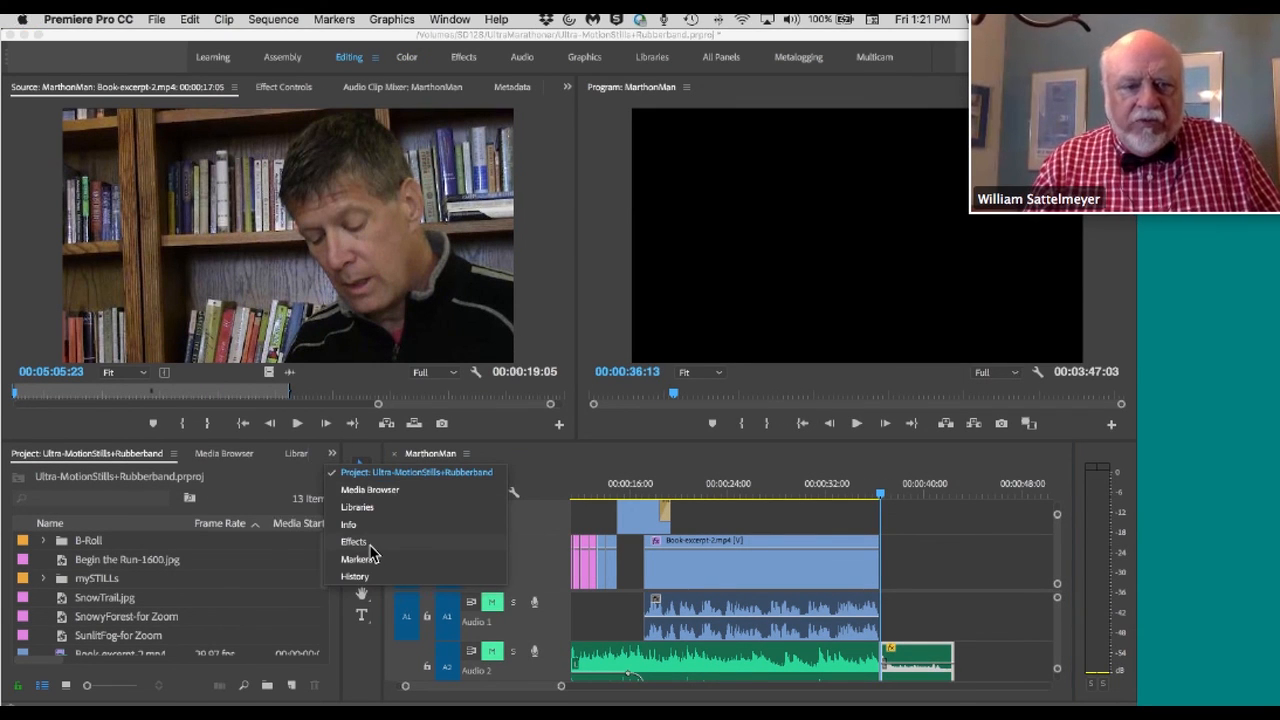
left_click(366, 543)
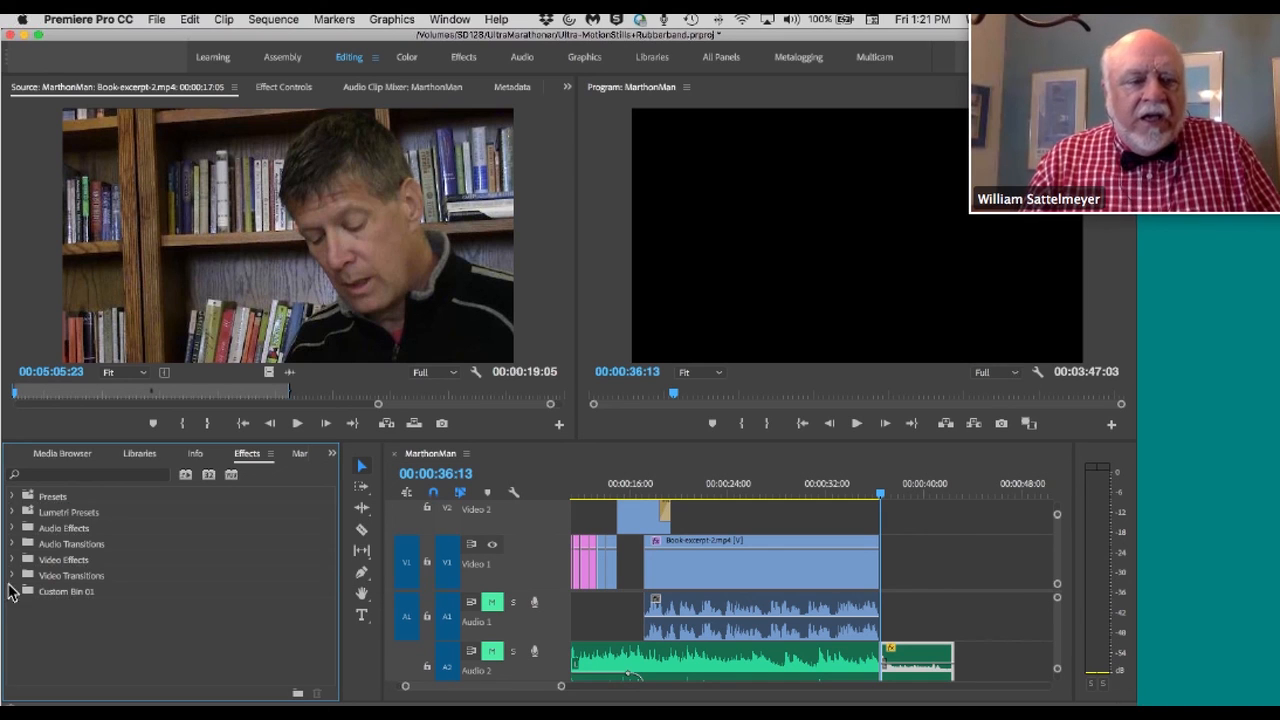
left_click(13, 576)
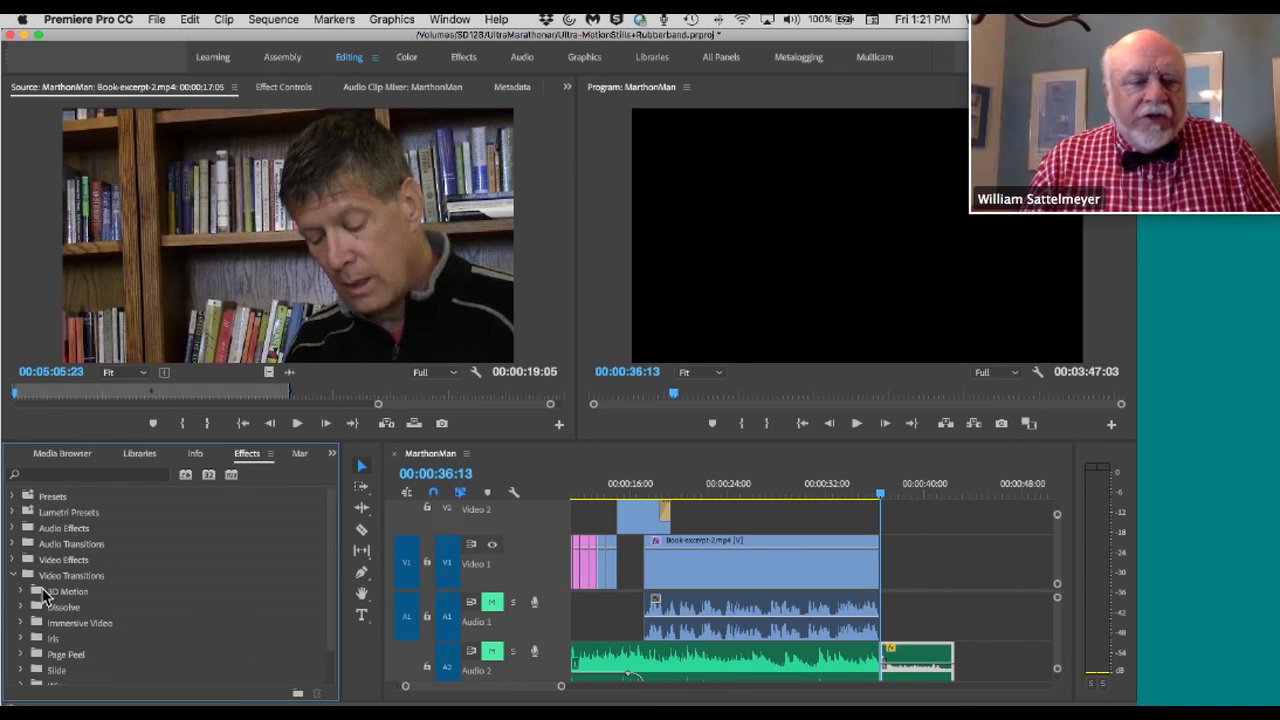
left_click(22, 607)
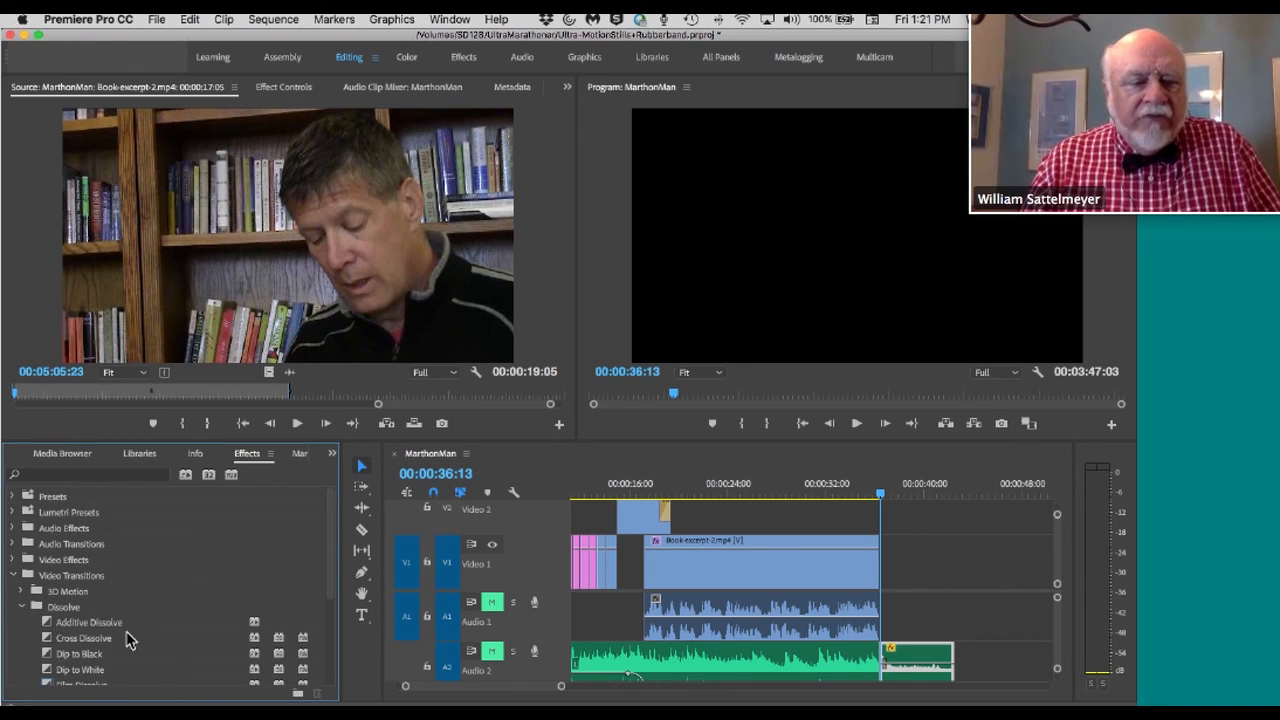
scroll(127, 640, "down", 2)
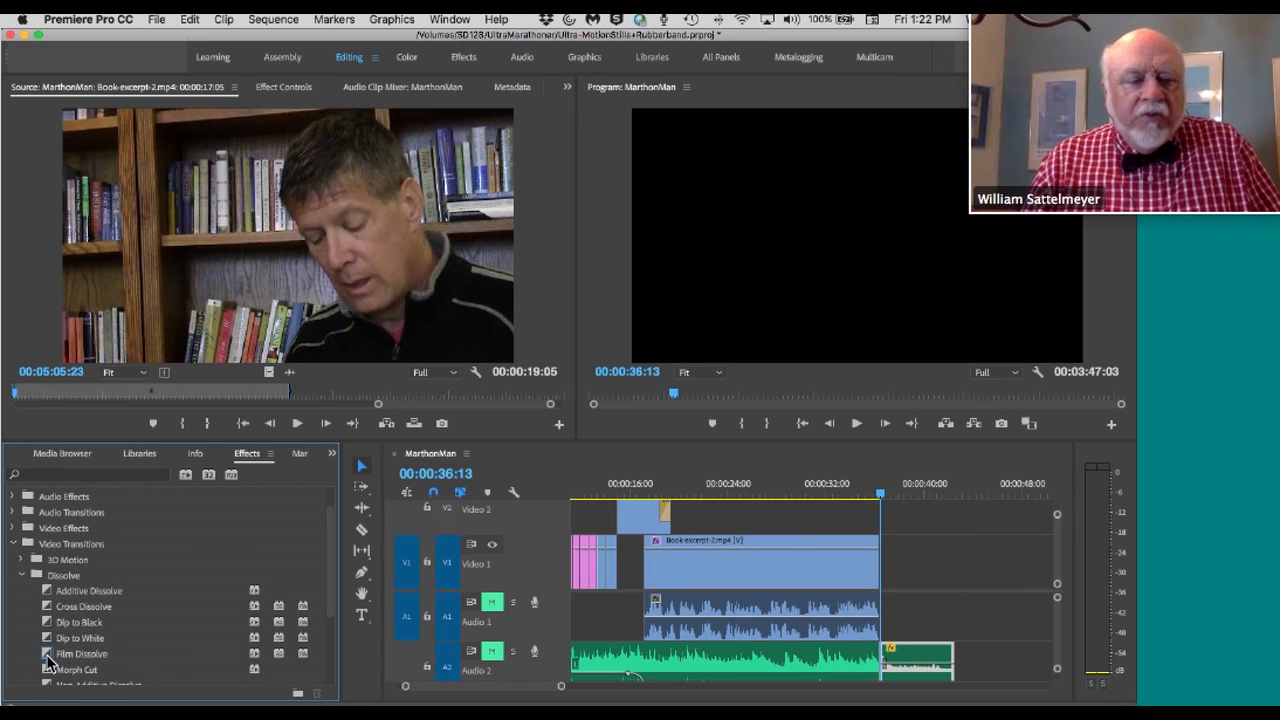
left_click_drag(47, 660, 873, 564)
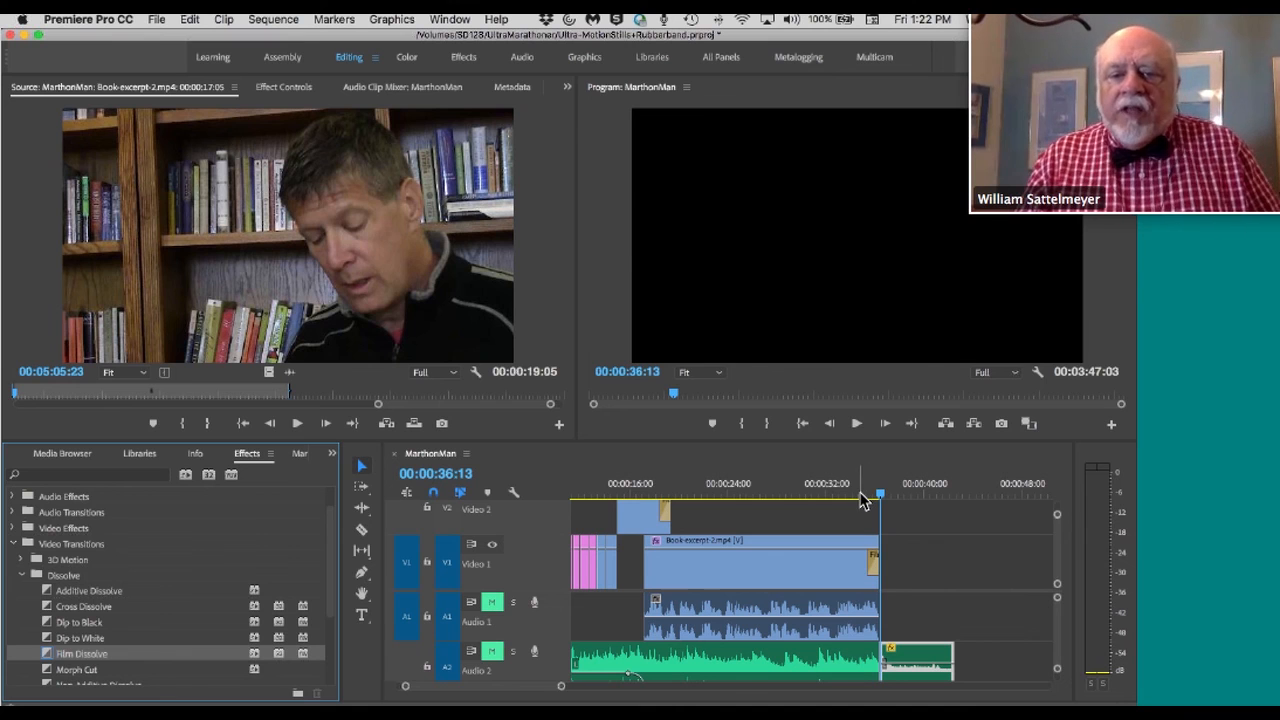
Play the sequence from just before the end of the Book-excerpt-2.mp4 clip to review the Film Dissolve.
left_click(862, 497)
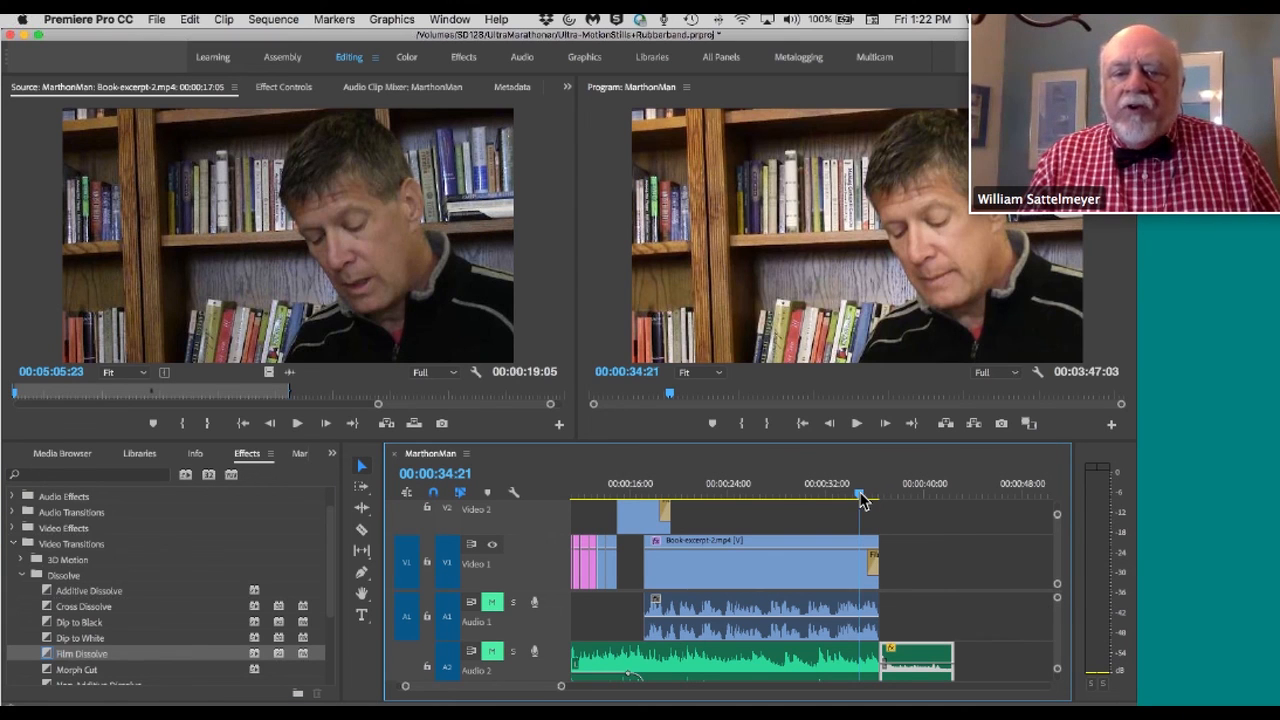
key("space")
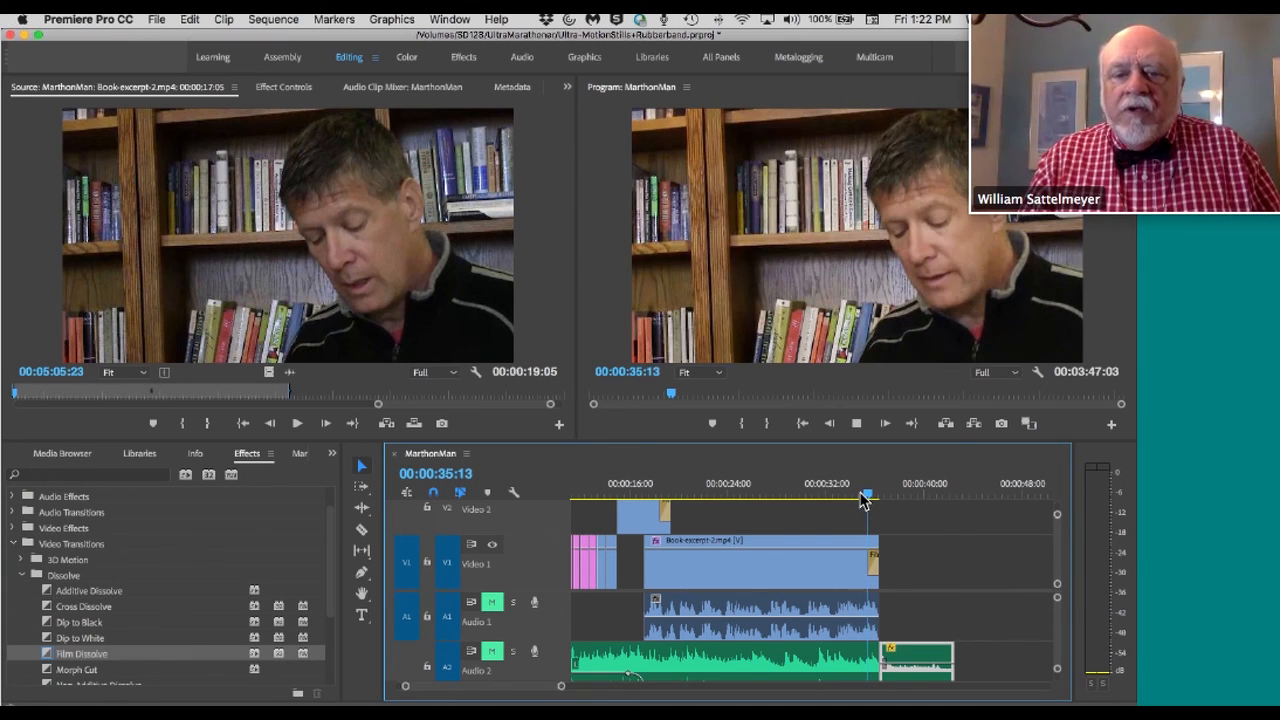
key("space")
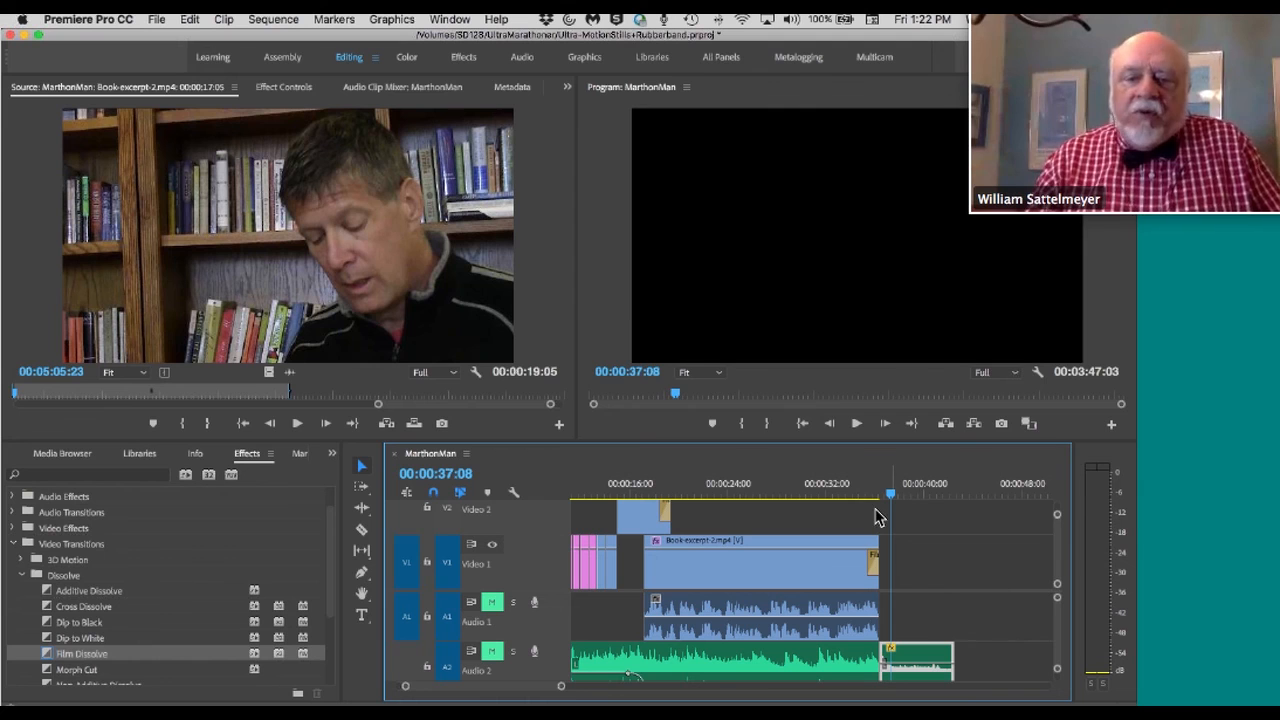
Place the playhead at the end of the Book-excerpt-2.mp4 clip, at 00:00:36:11, and display safe margins in the program monitor.
left_click(873, 565)
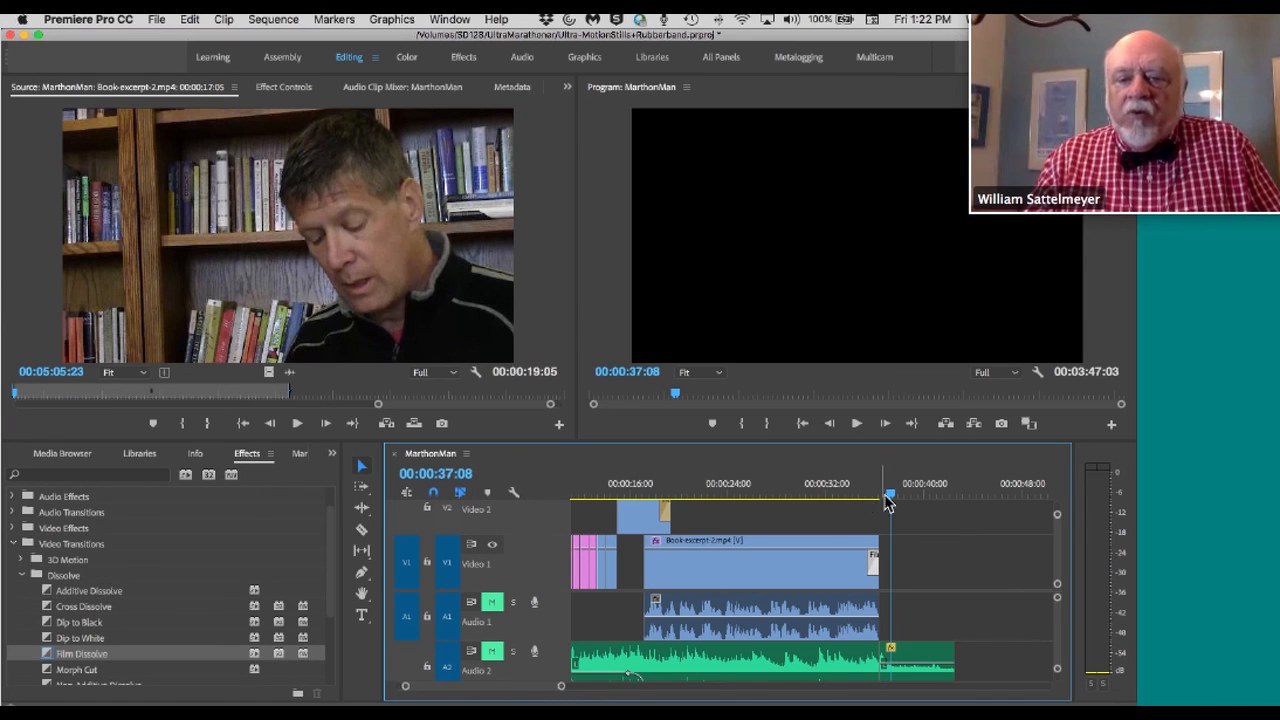
left_click_drag(888, 502, 878, 502)
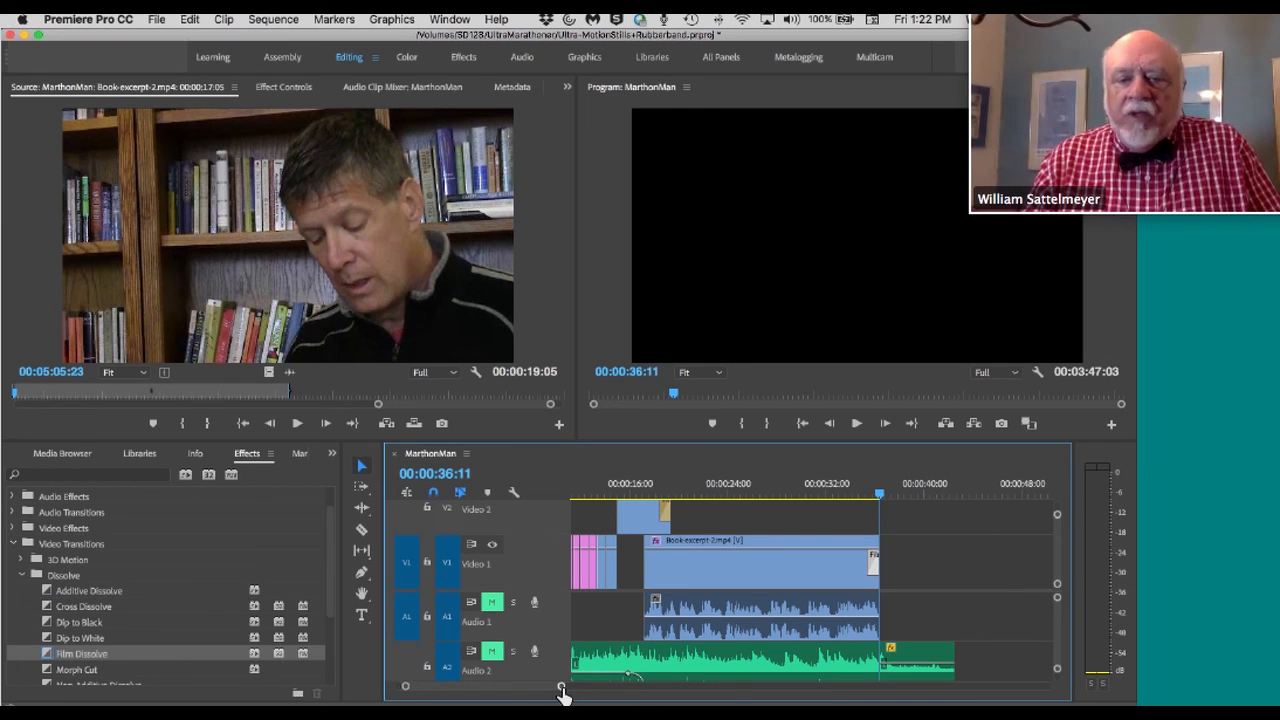
left_click_drag(562, 692, 533, 690)
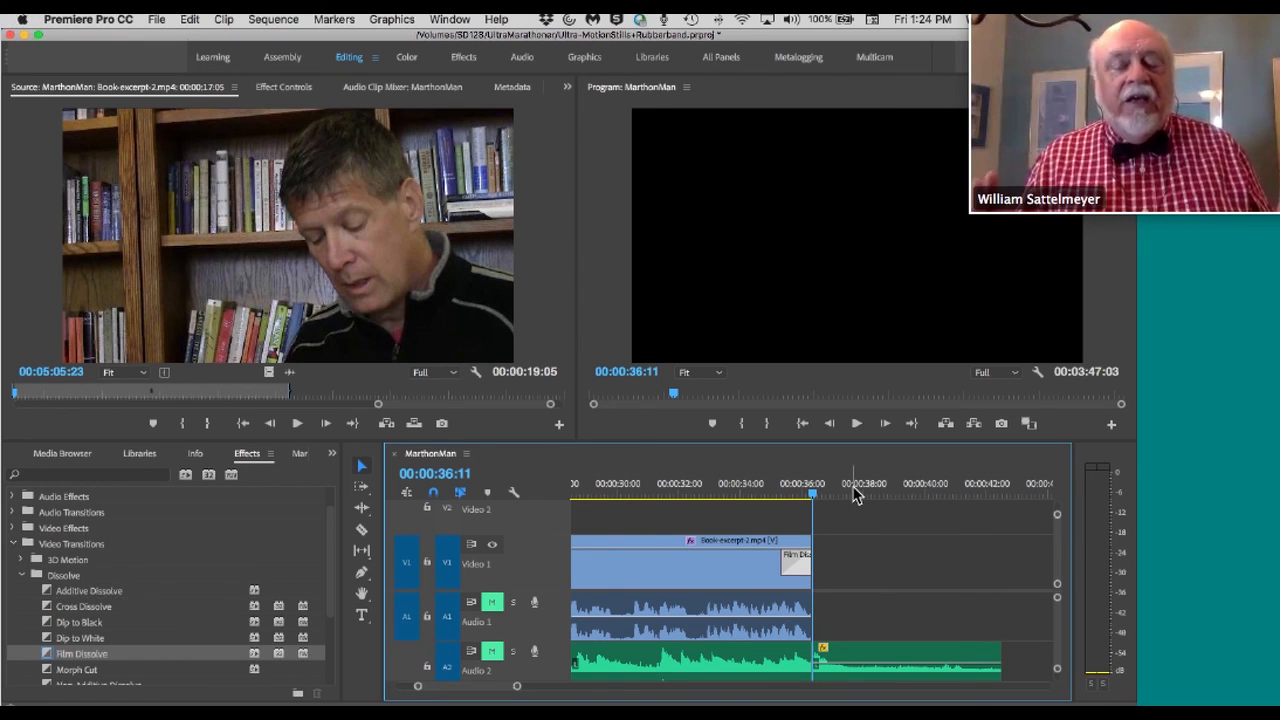
key("super+s")
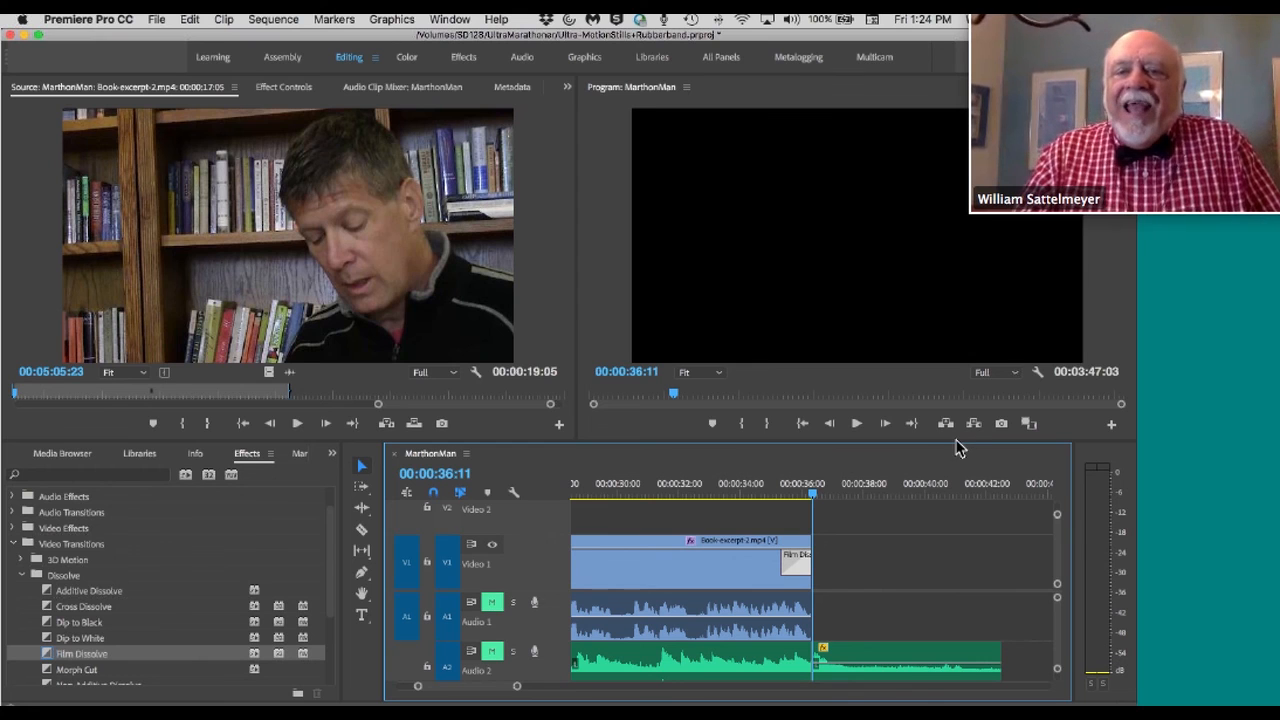
left_click(1038, 374)
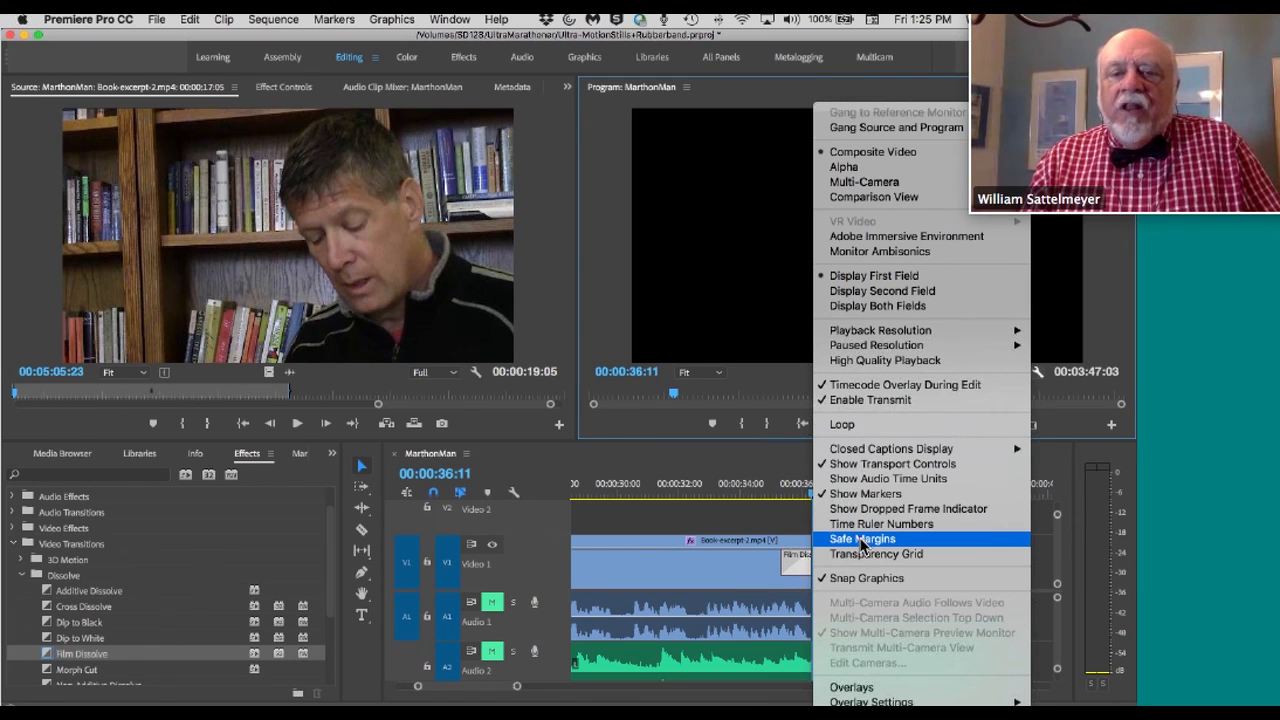
left_click(862, 541)
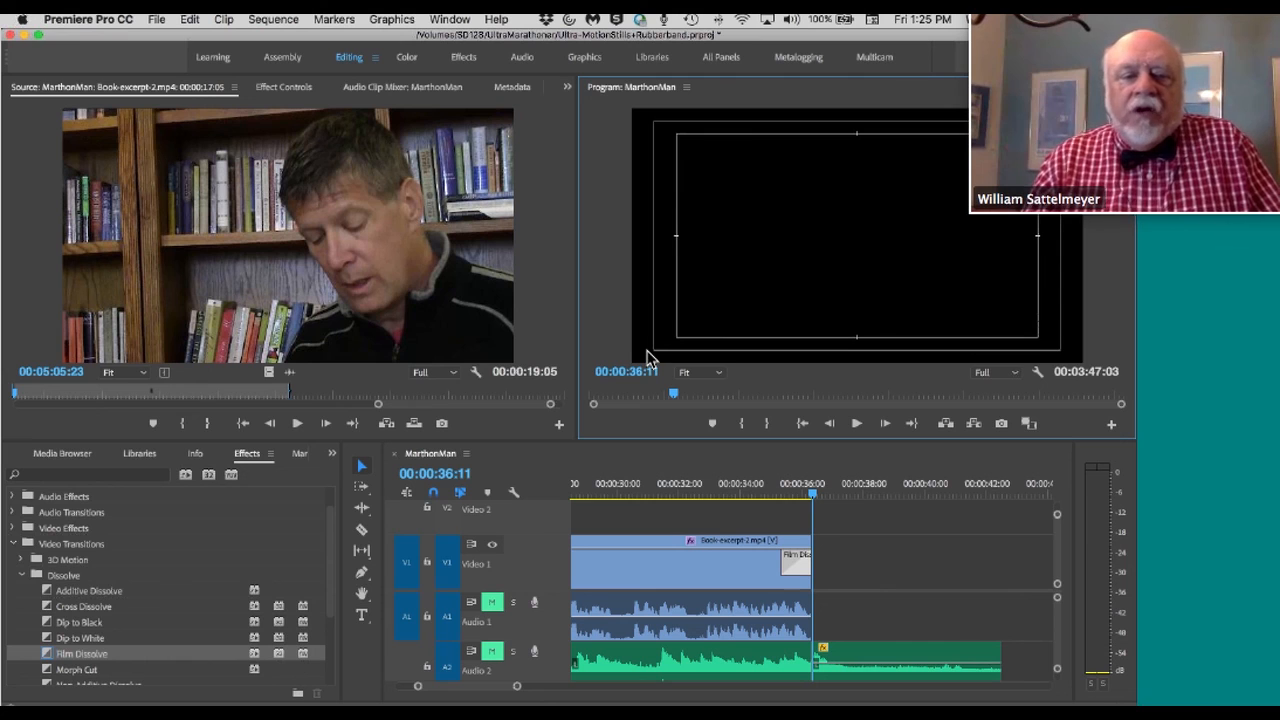
Create a text box spanning the width of the upper title-safe area and enter "Edited by:" followed by the editor's full name.
left_click(362, 619)
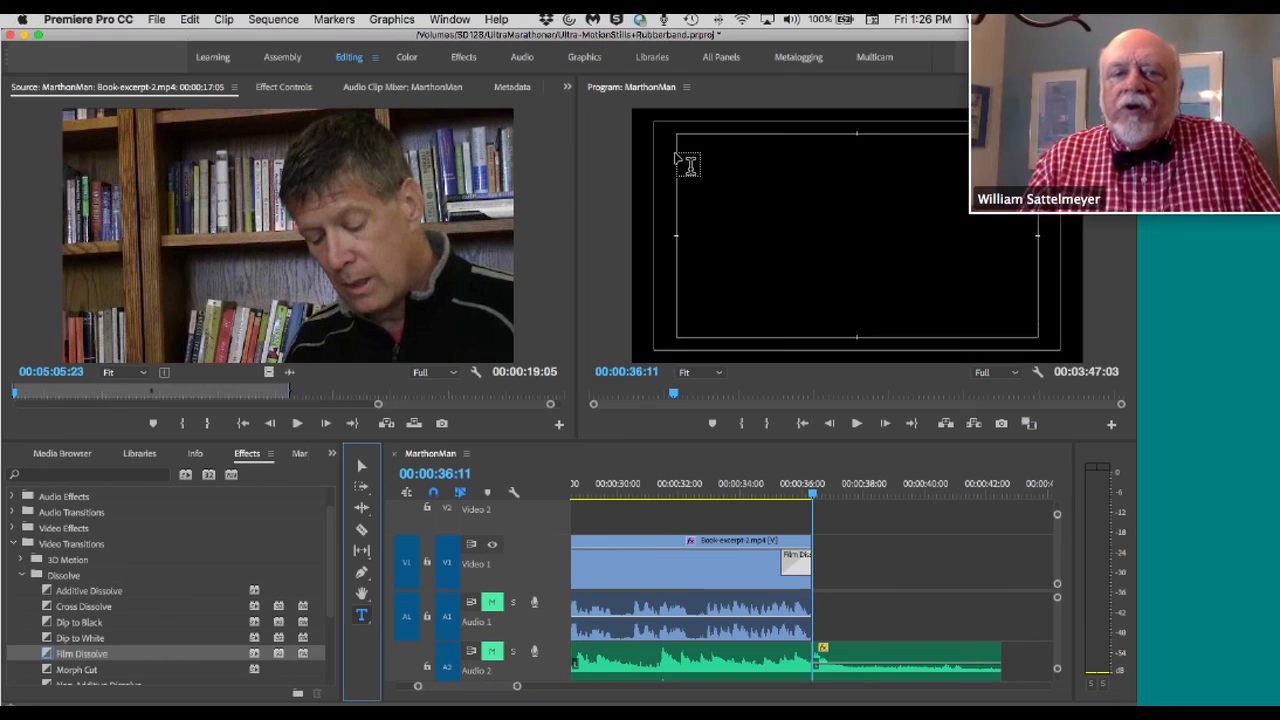
left_click_drag(676, 152, 1040, 232)
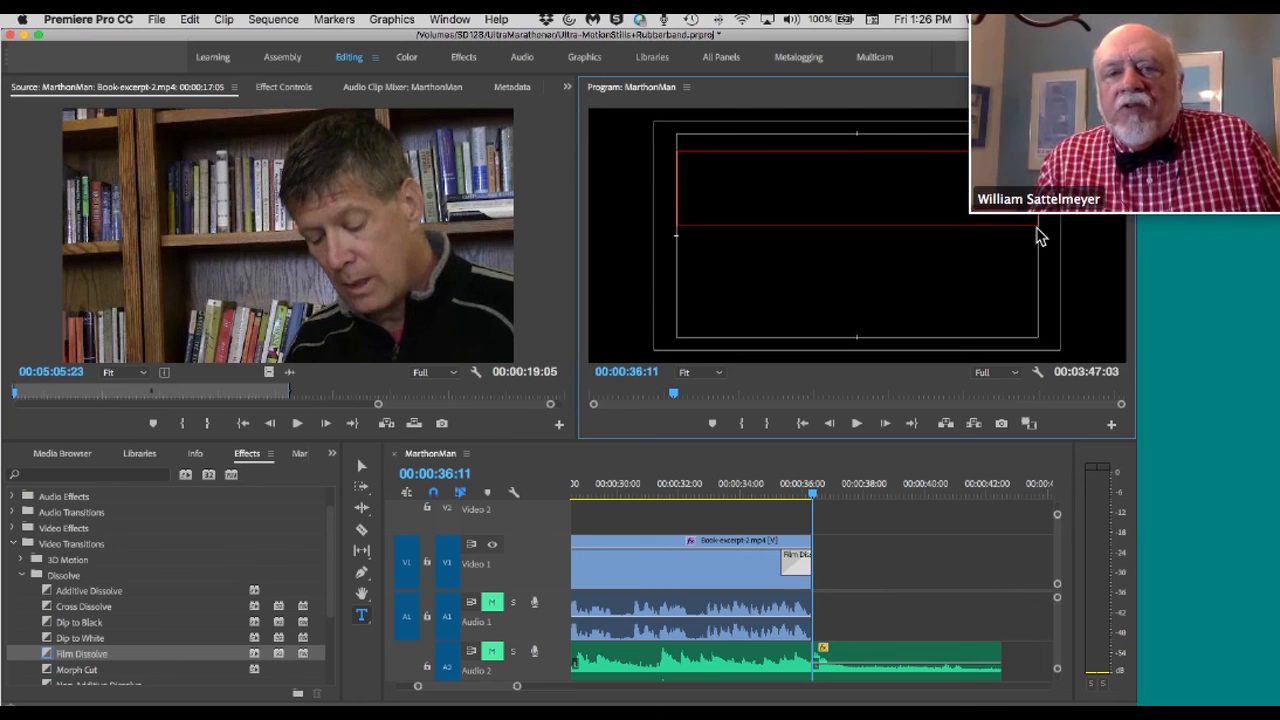
left_click_drag(1037, 228, 1038, 226)
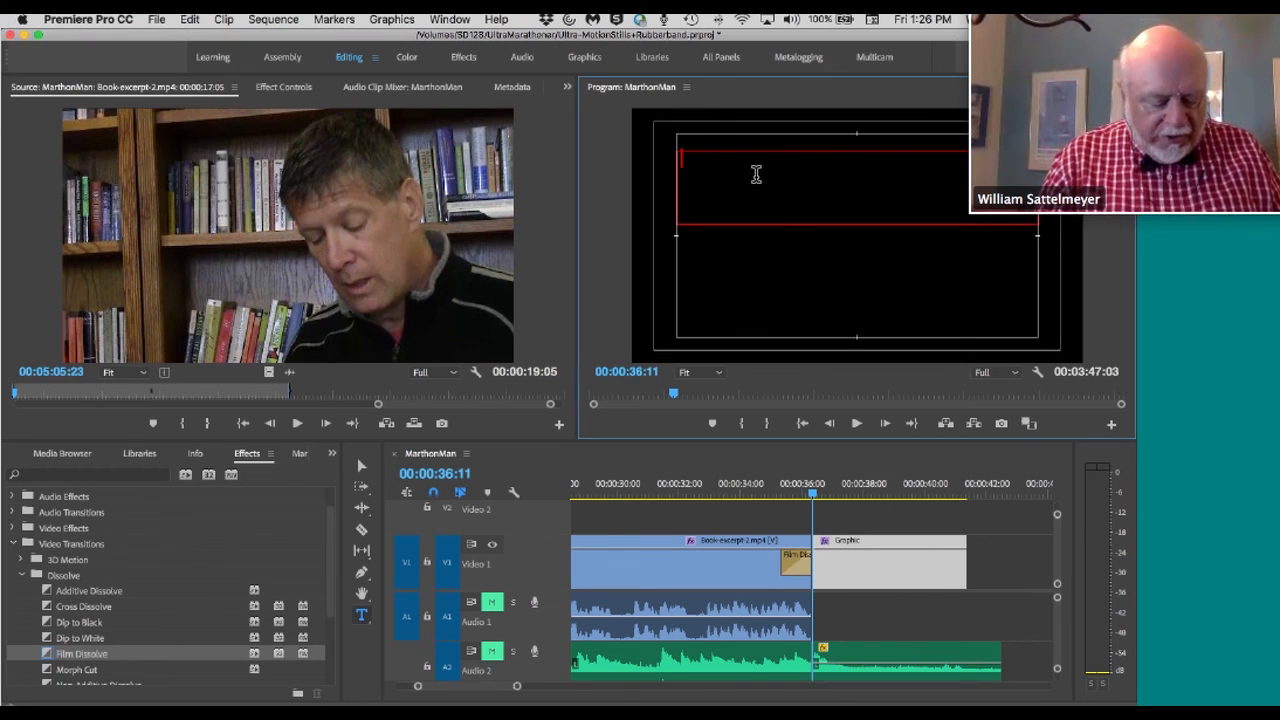
type("Edite")
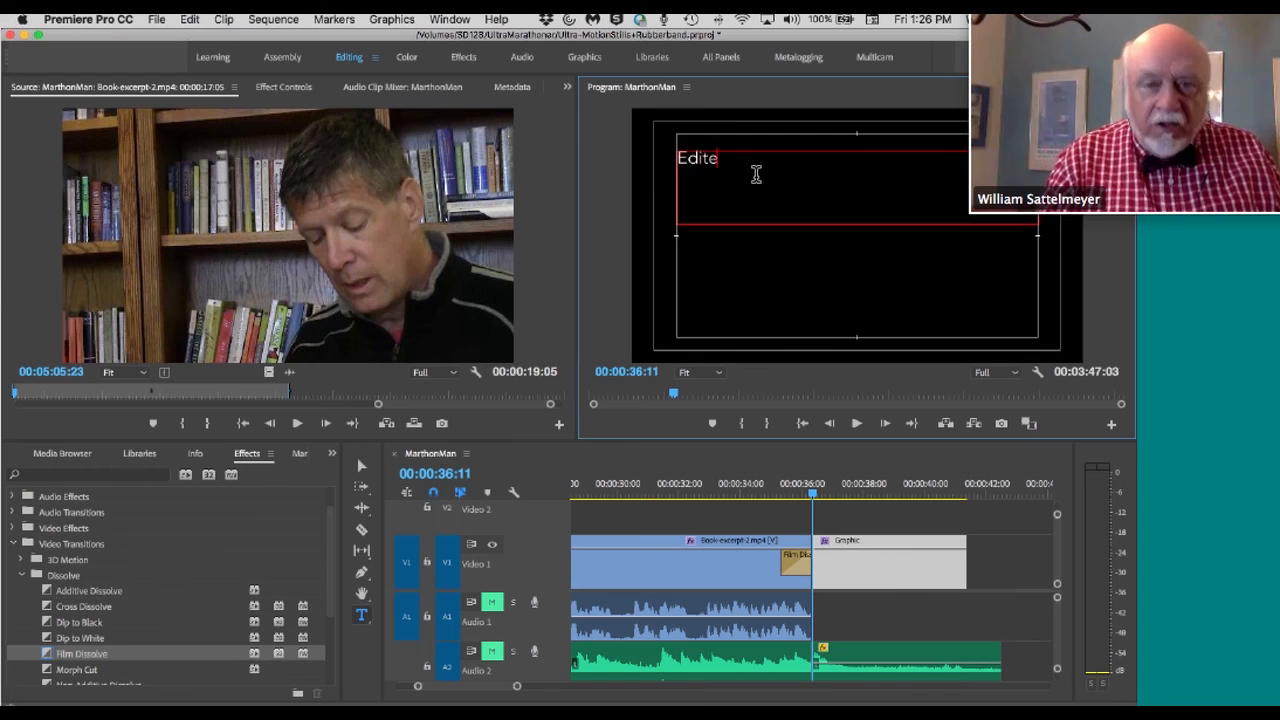
type("d by")
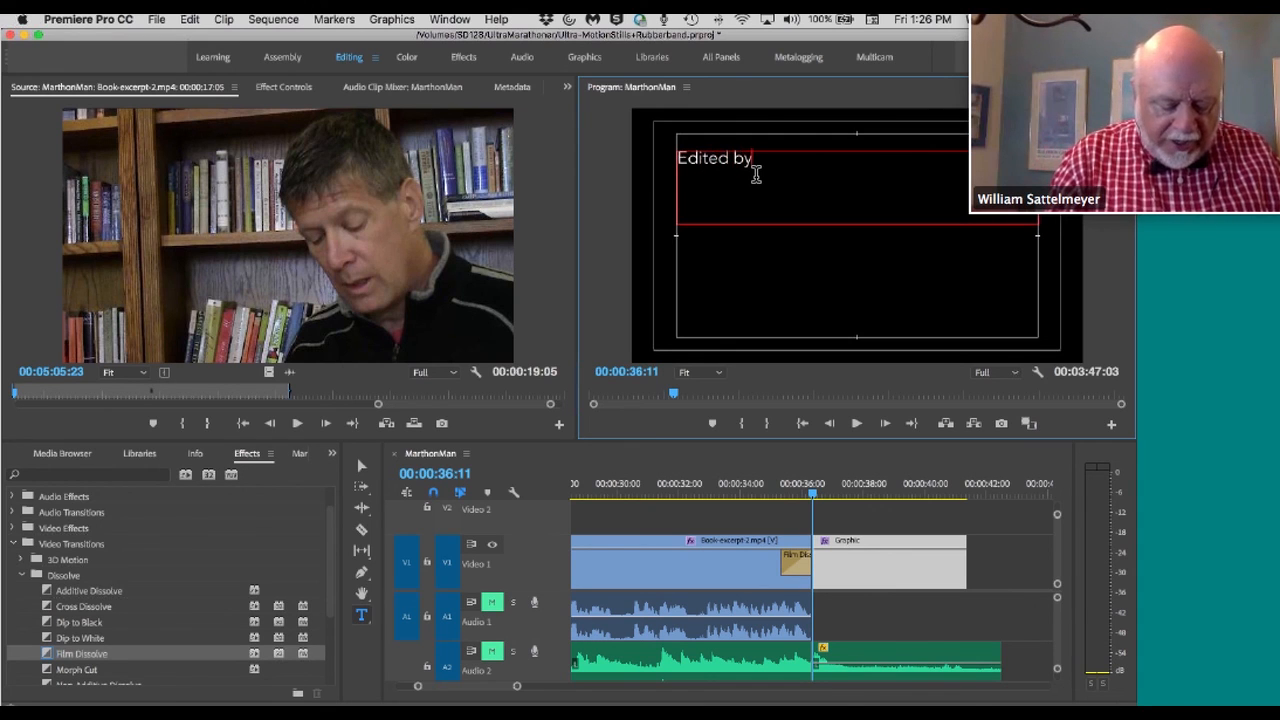
type(": ")
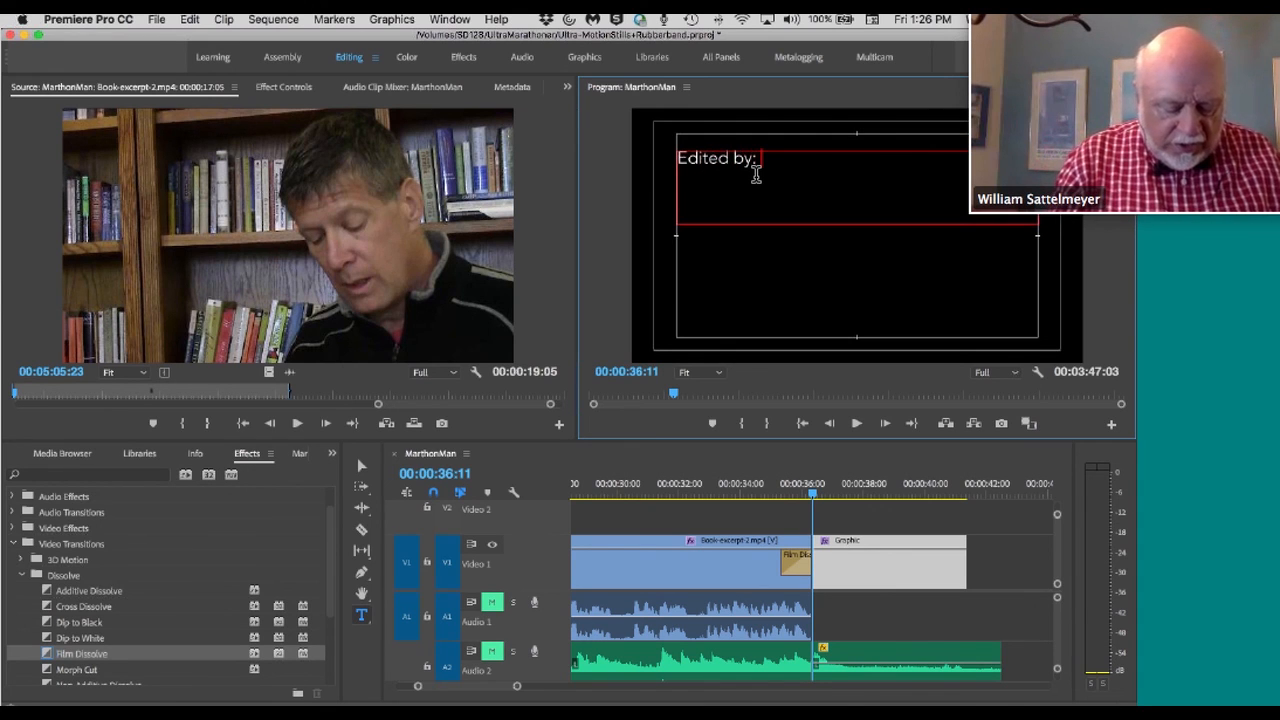
type("Richar")
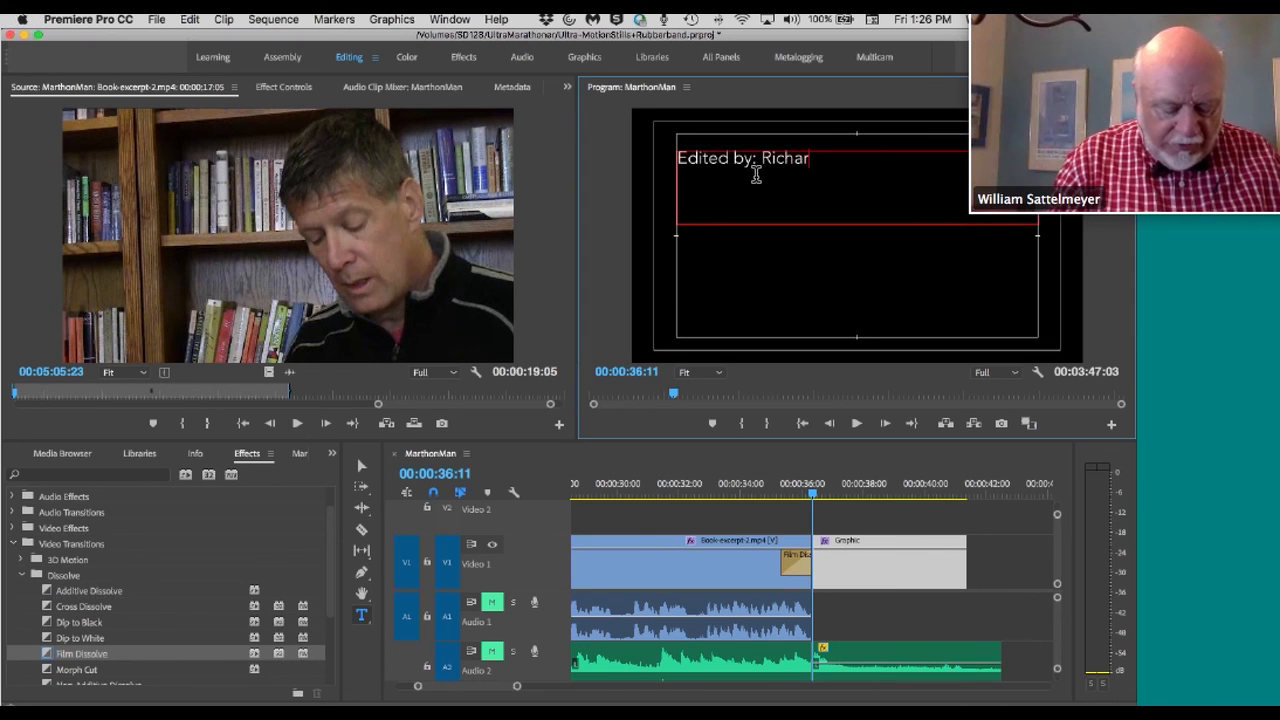
type("d Pender")
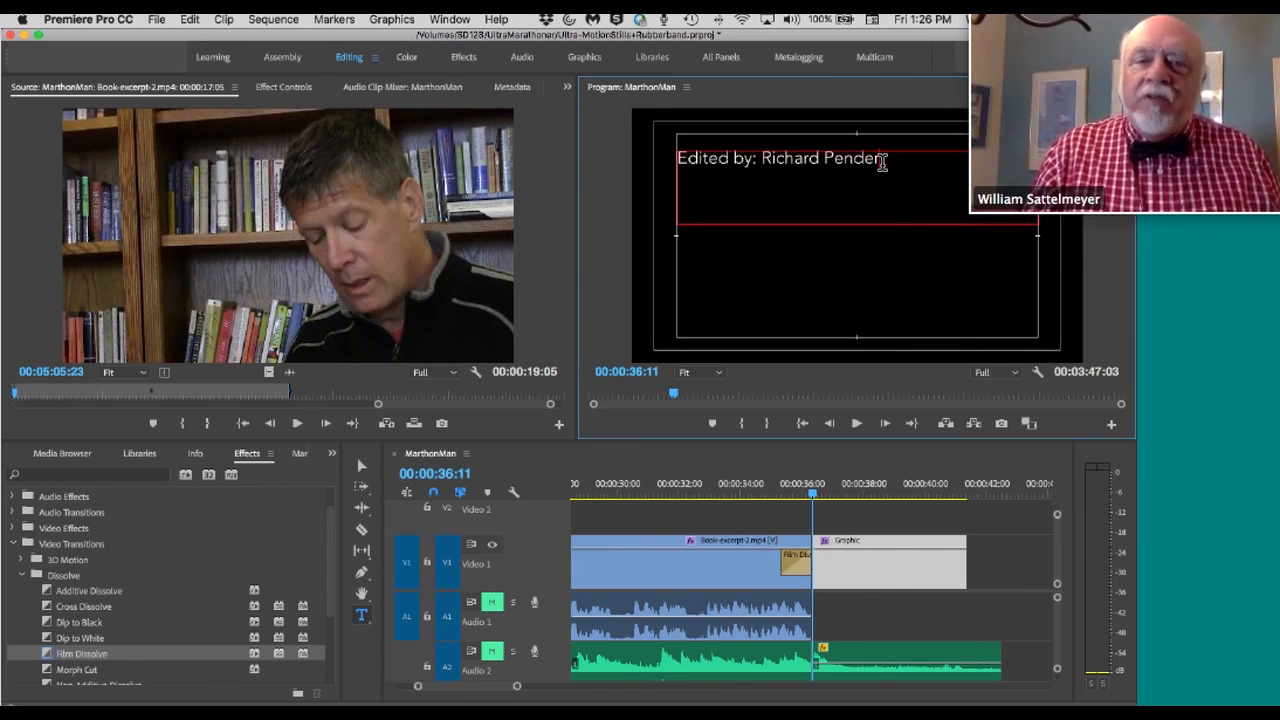
Change the font of the whole "Edited by:" credit line to Mr Eaves San OT.
left_click_drag(882, 163, 675, 163)
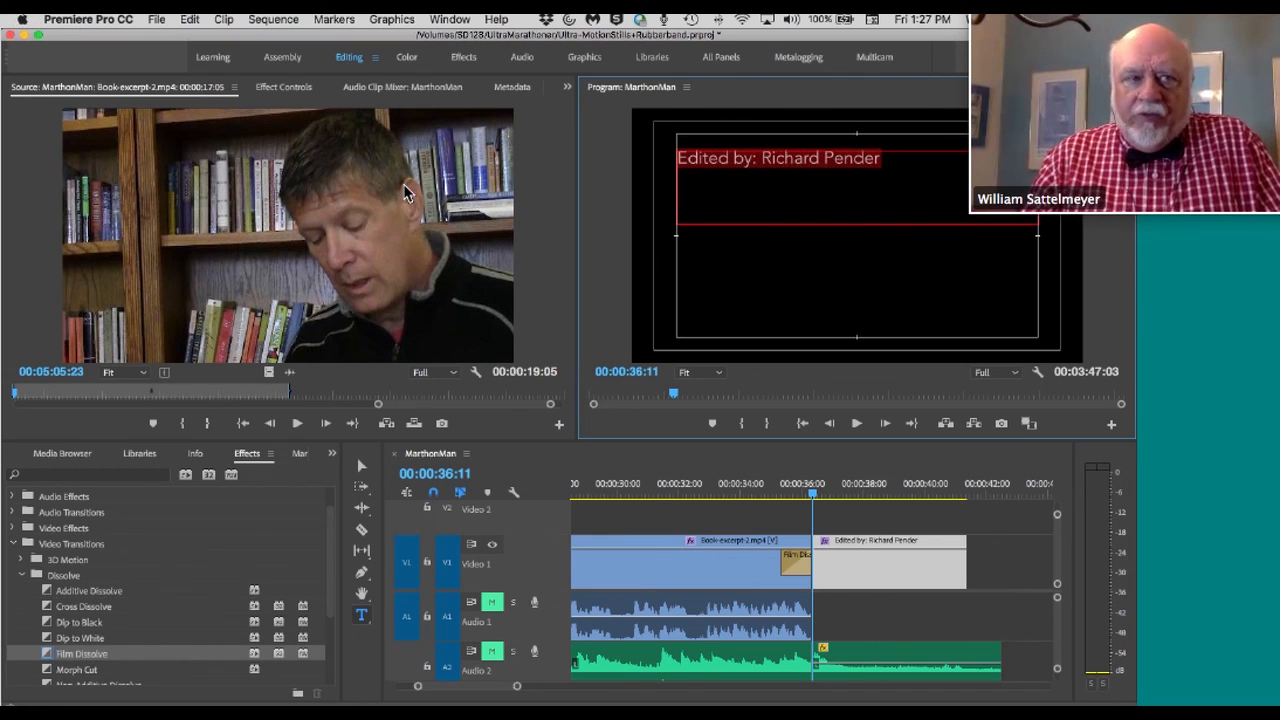
left_click(285, 88)
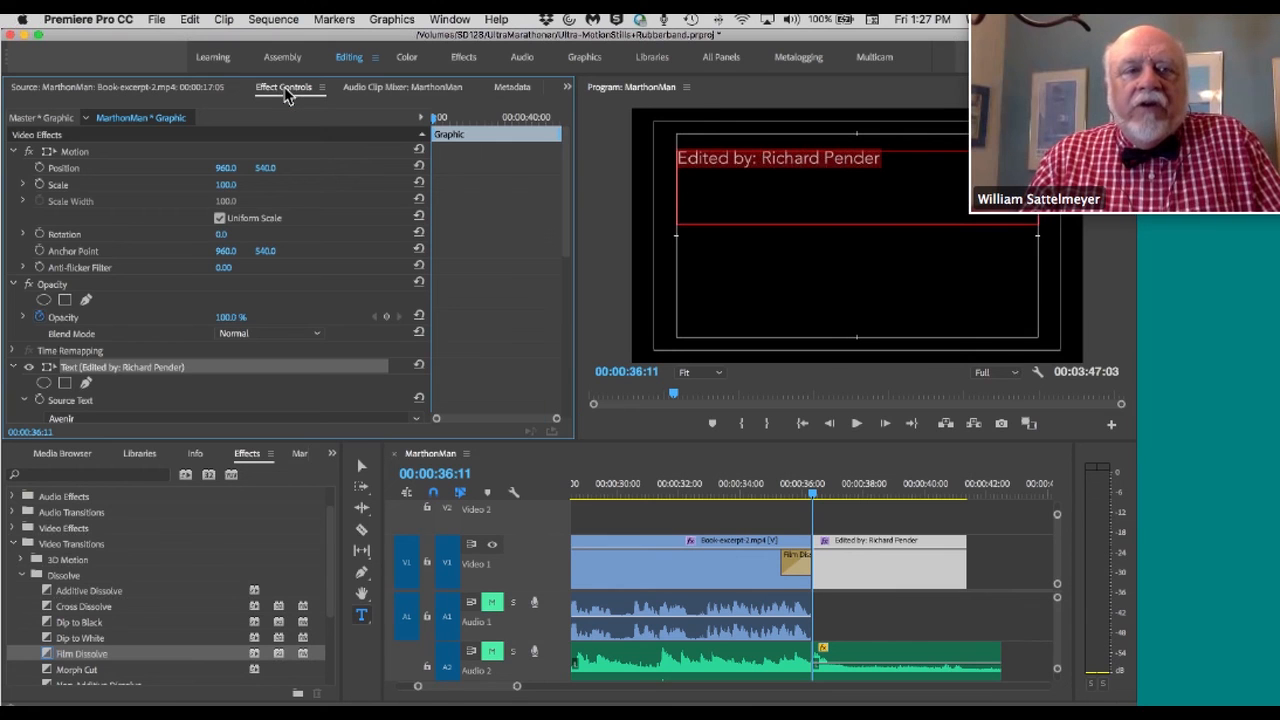
scroll(335, 264, "down", 2)
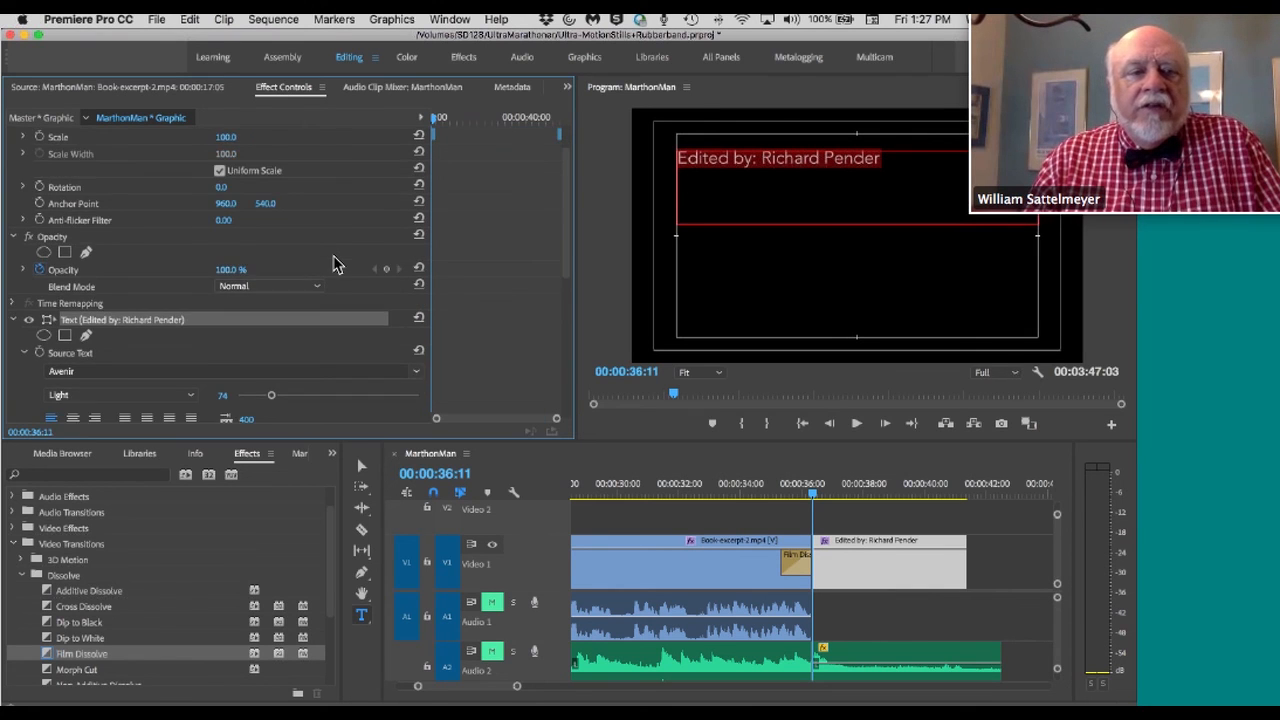
scroll(335, 264, "down", 5)
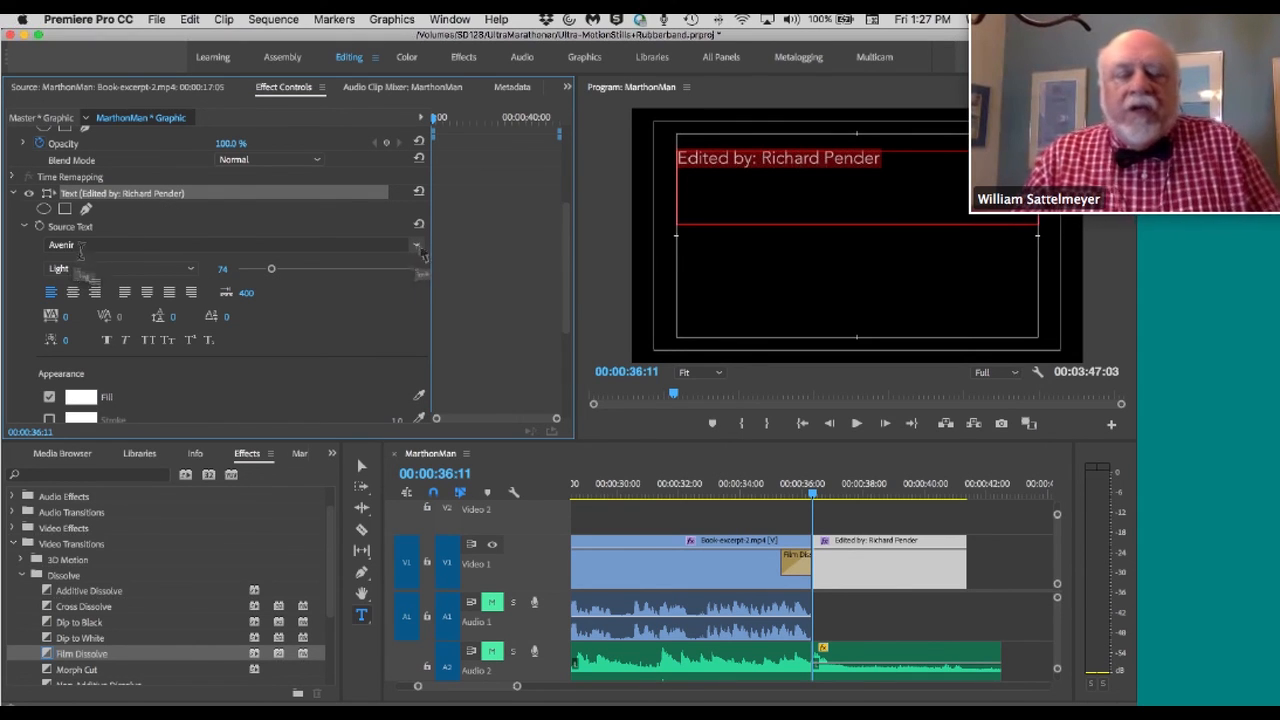
left_click(419, 253)
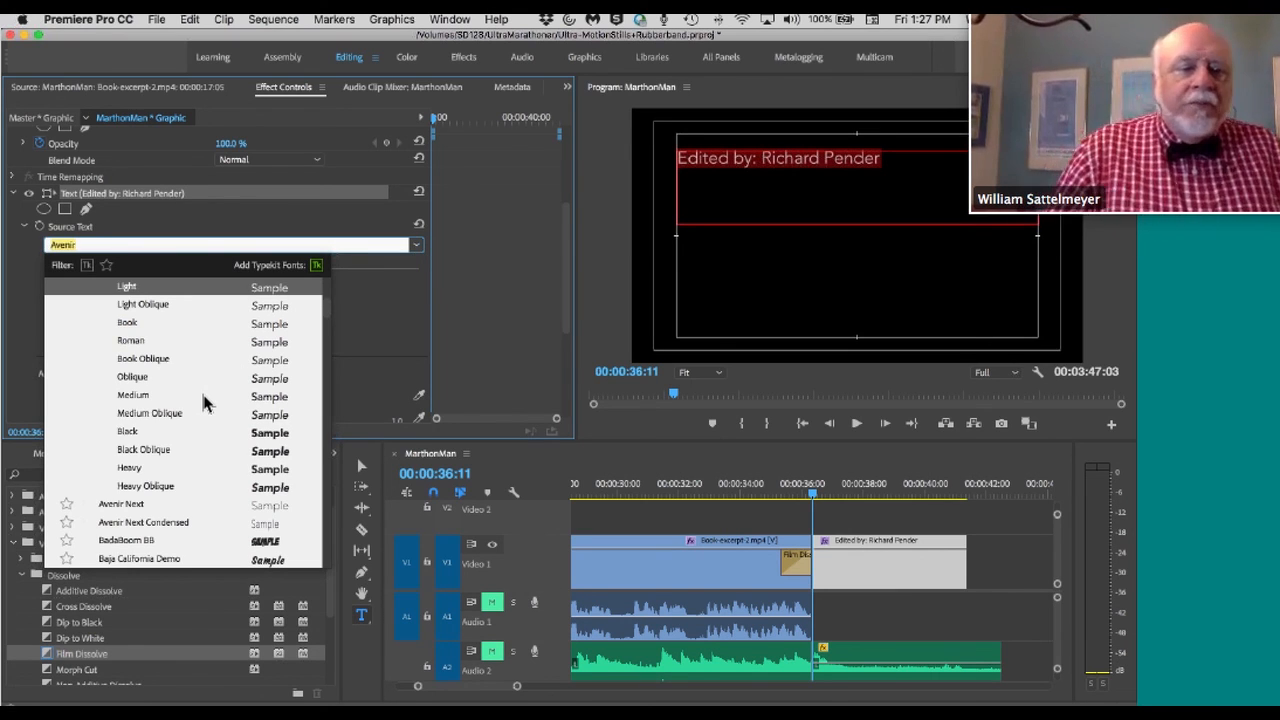
scroll(215, 397, "down", 15)
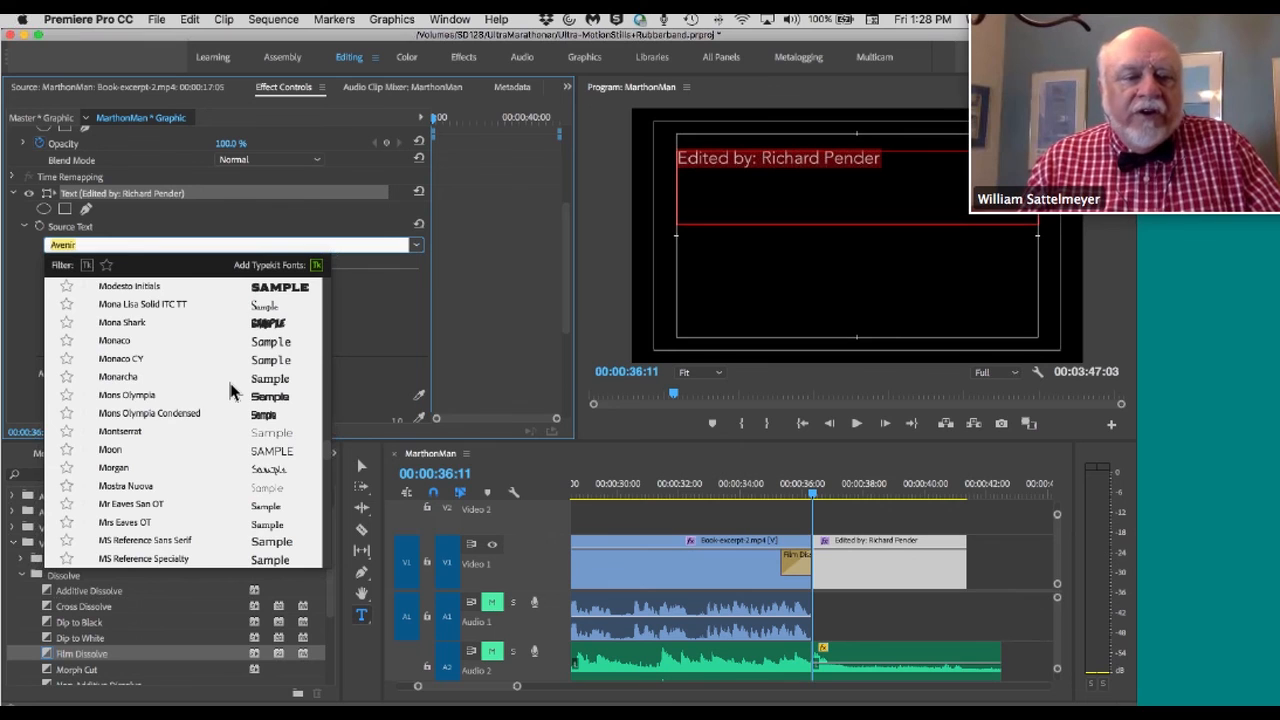
scroll(229, 390, "down", 5)
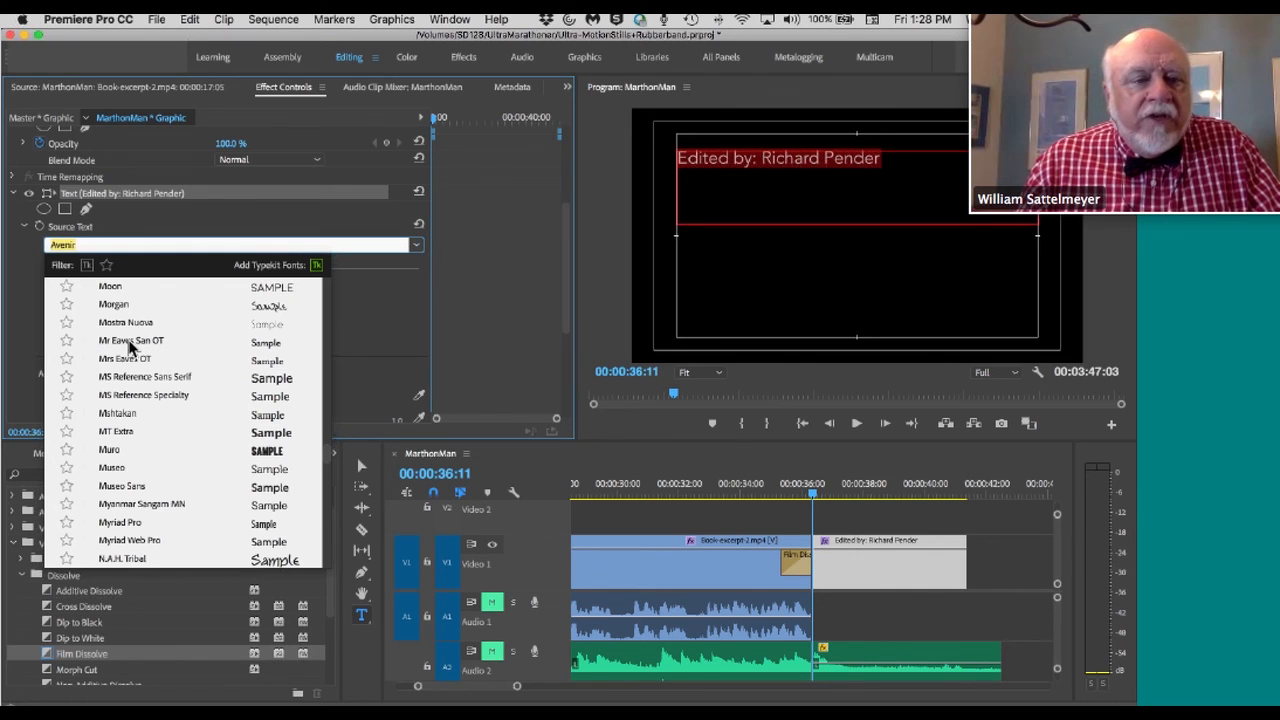
left_click(130, 342)
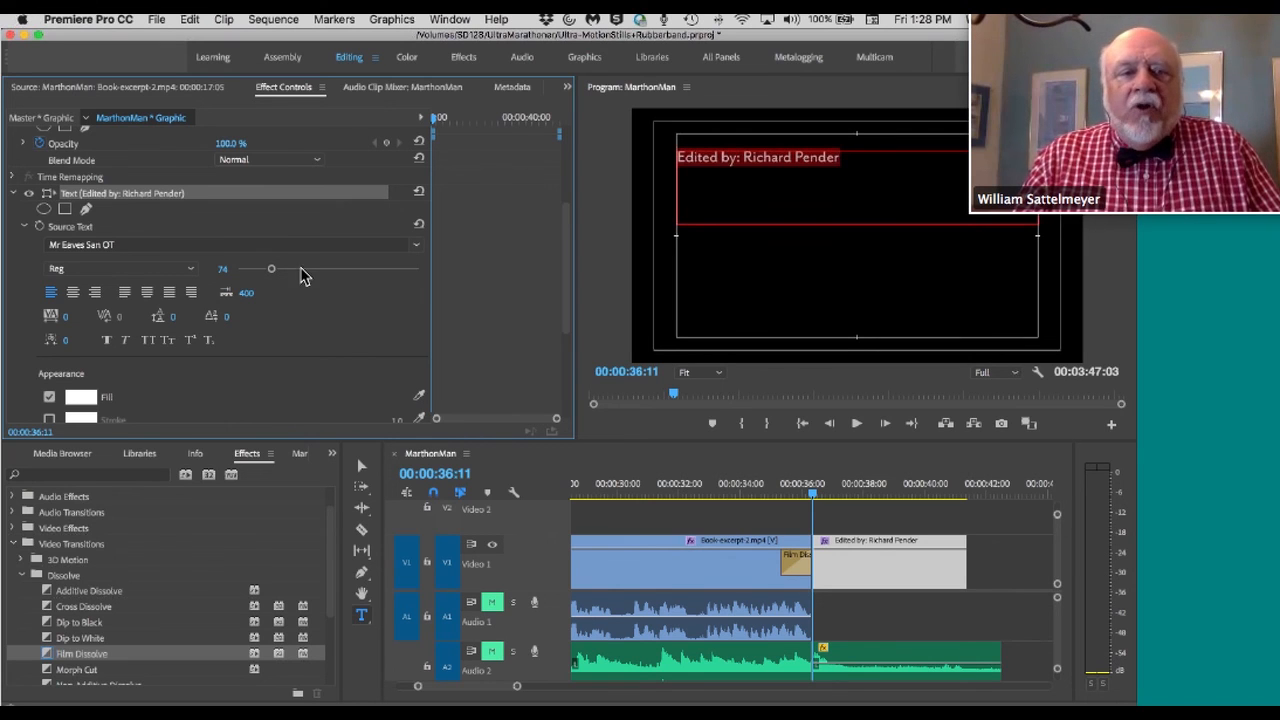
Set the "Edited by:" line's font size to 100 and add "Warmup" and the composer's full name on separate lines below a blank line.
left_click_drag(271, 270, 283, 279)
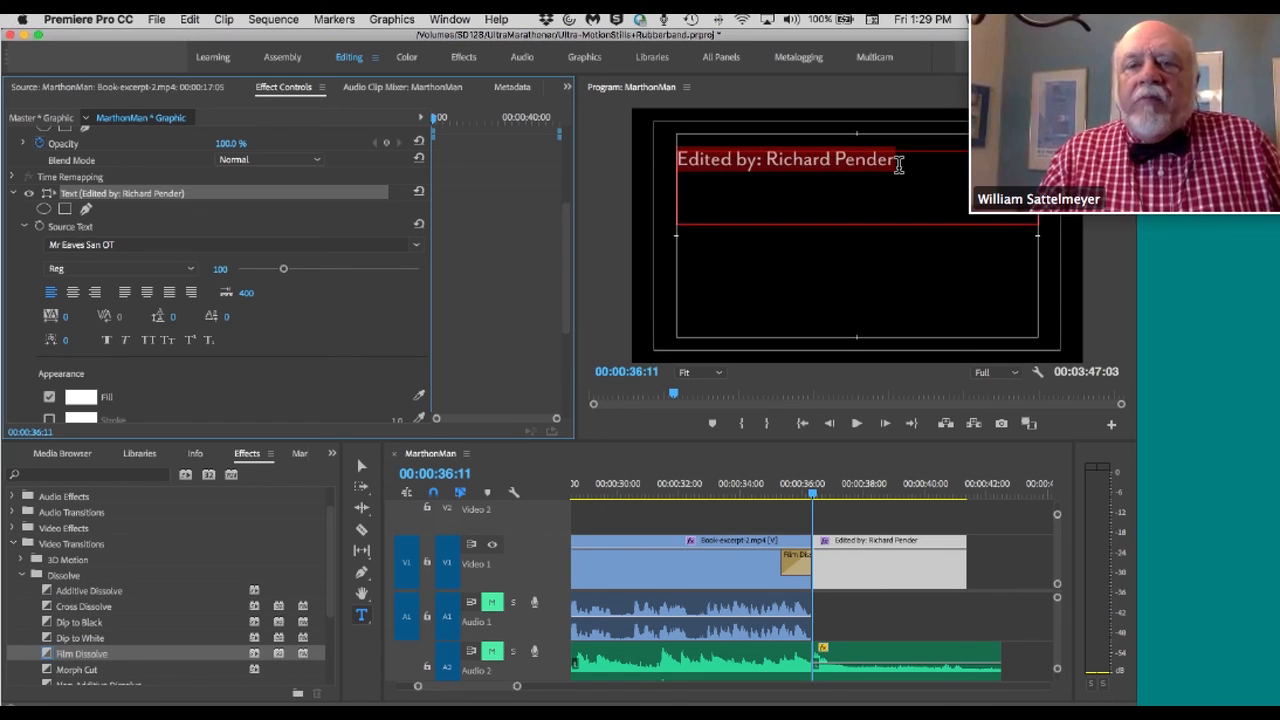
left_click(895, 164)
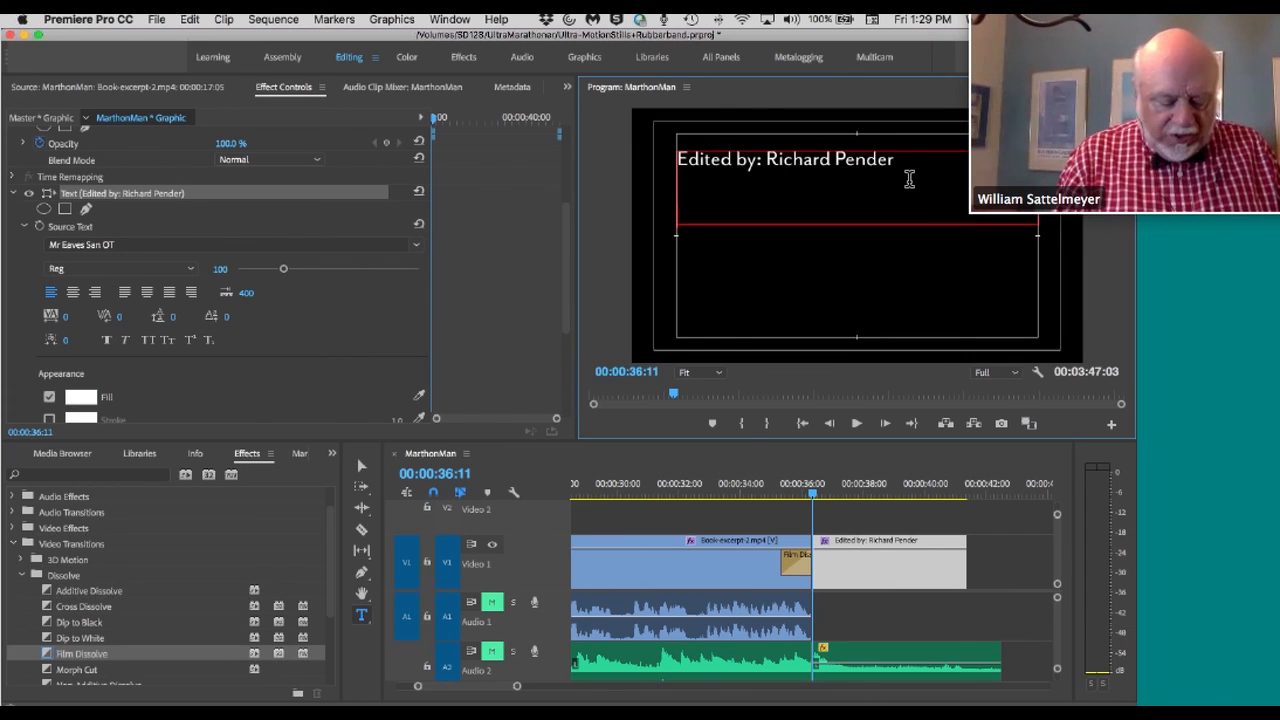
type("Warmju")
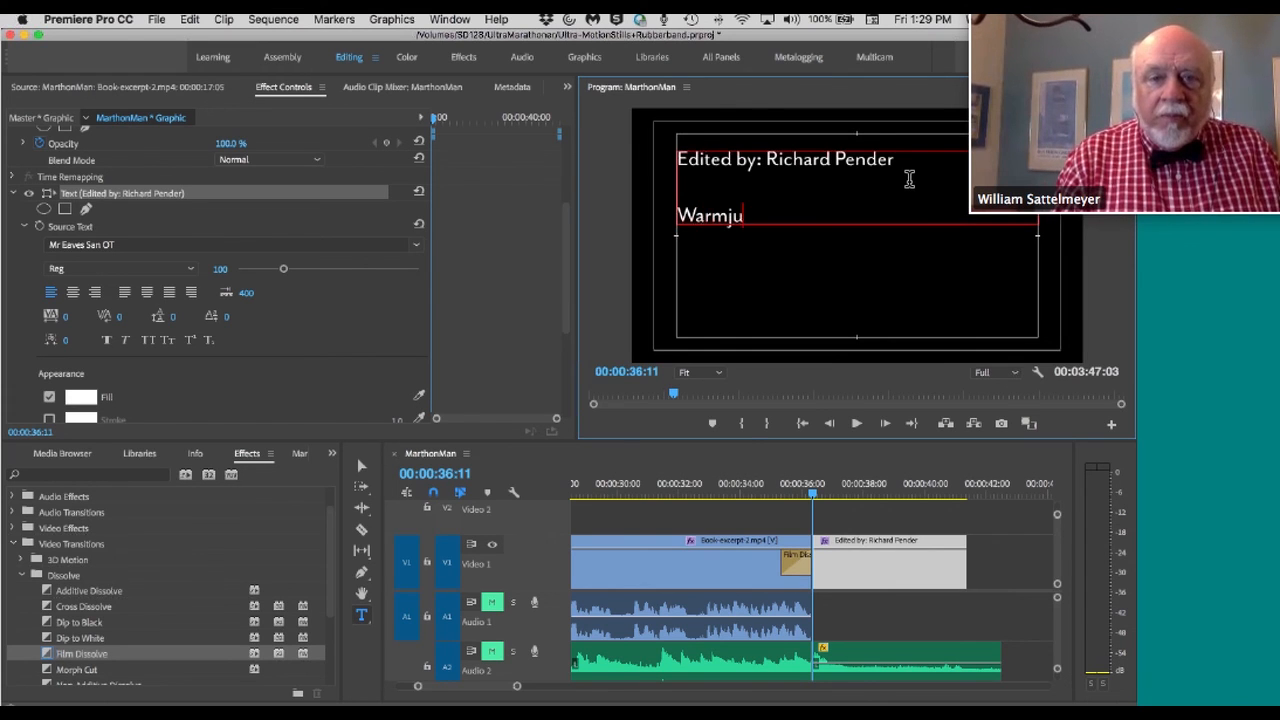
key("BackSpace")
key("BackSpace")
type("up")
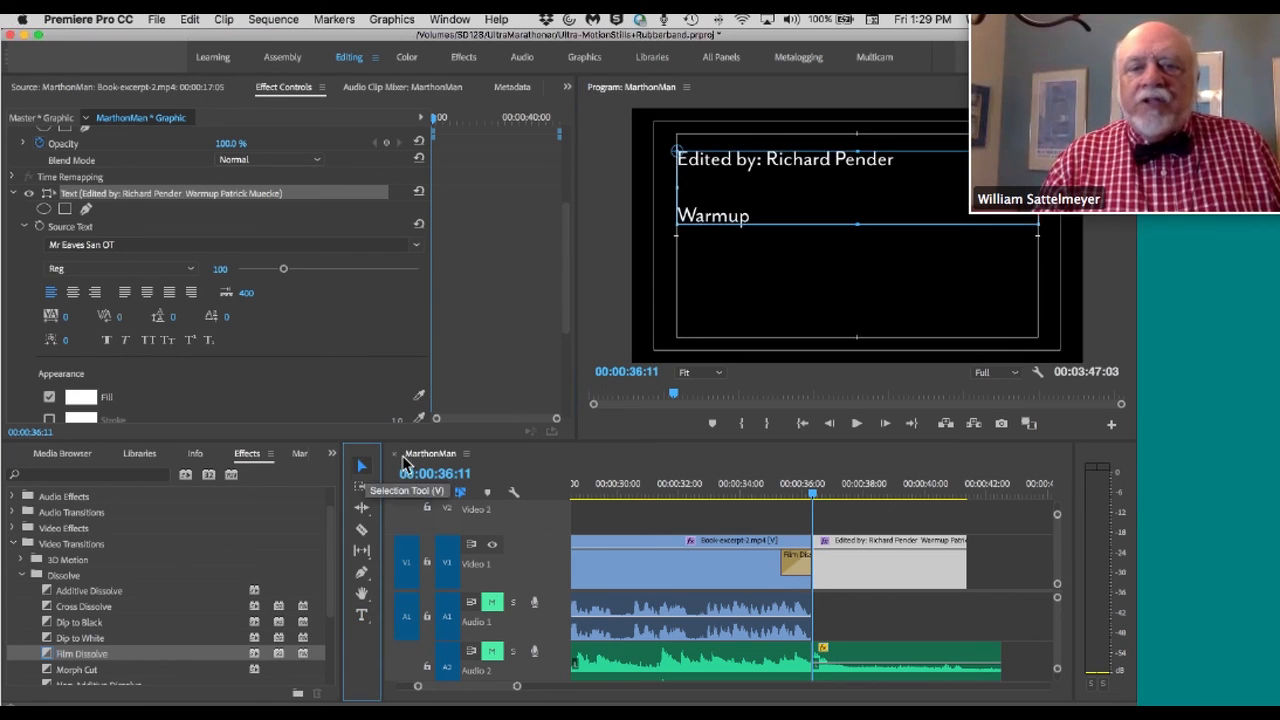
Extend the credit text box downward and add the line "CC BY-NC-ND 3.0" beneath the composer's name.
left_click(361, 465)
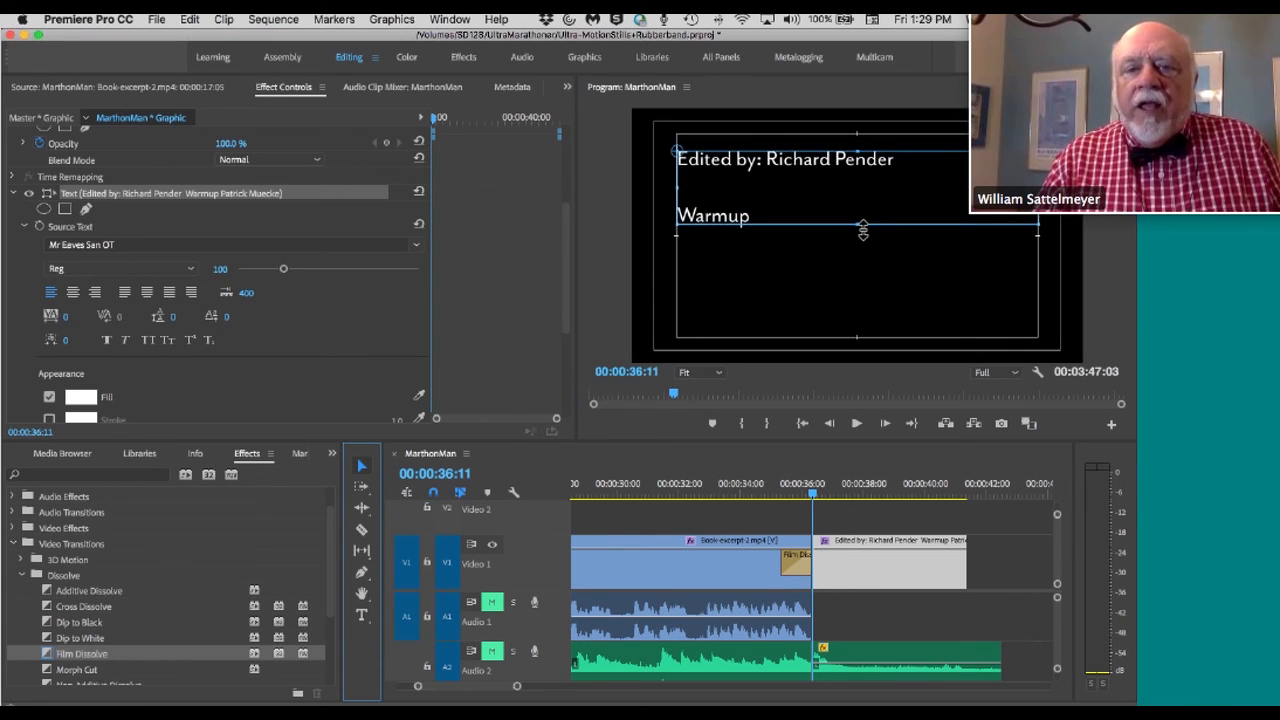
left_click_drag(863, 231, 866, 298)
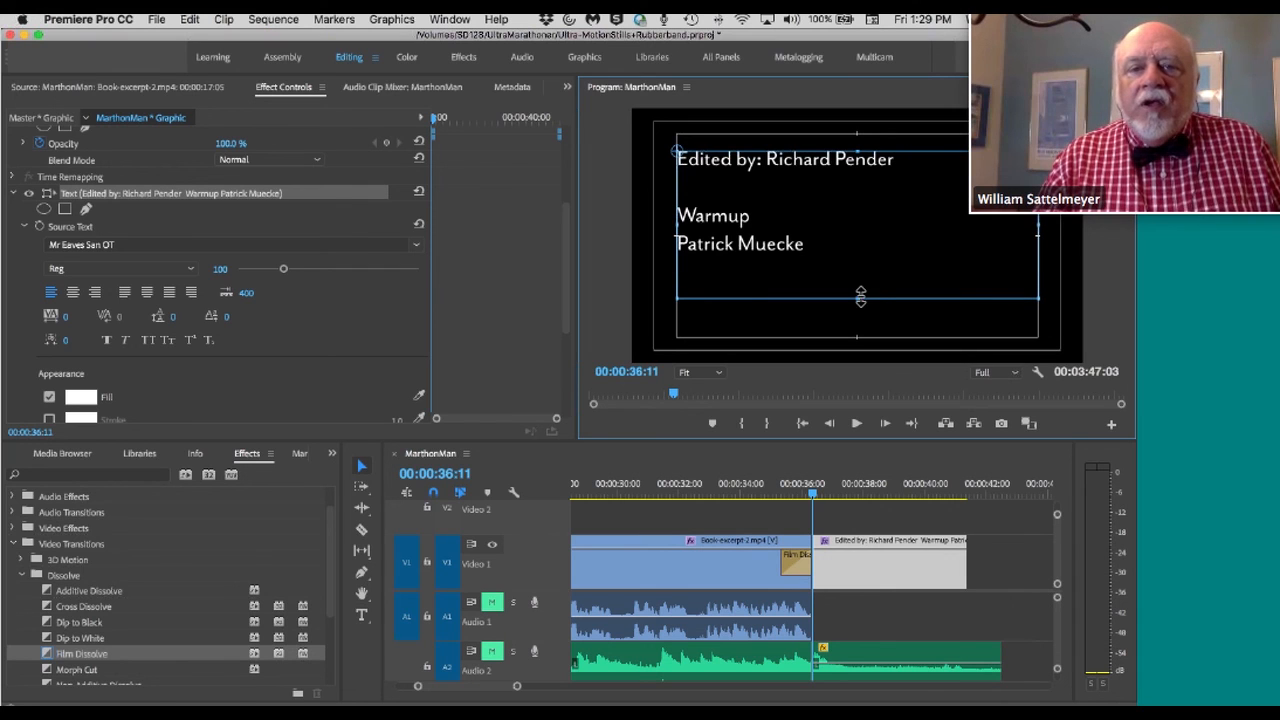
double_click(806, 254)
left_click(836, 254)
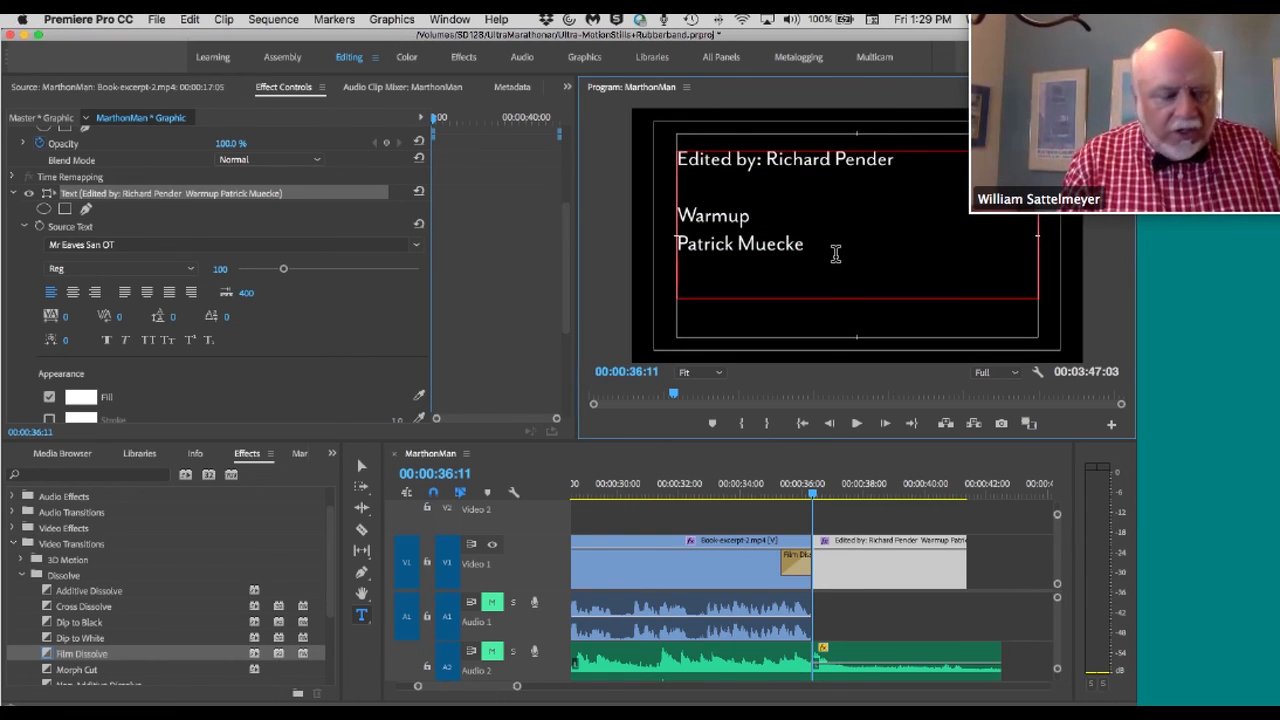
key("Return")
type("C")
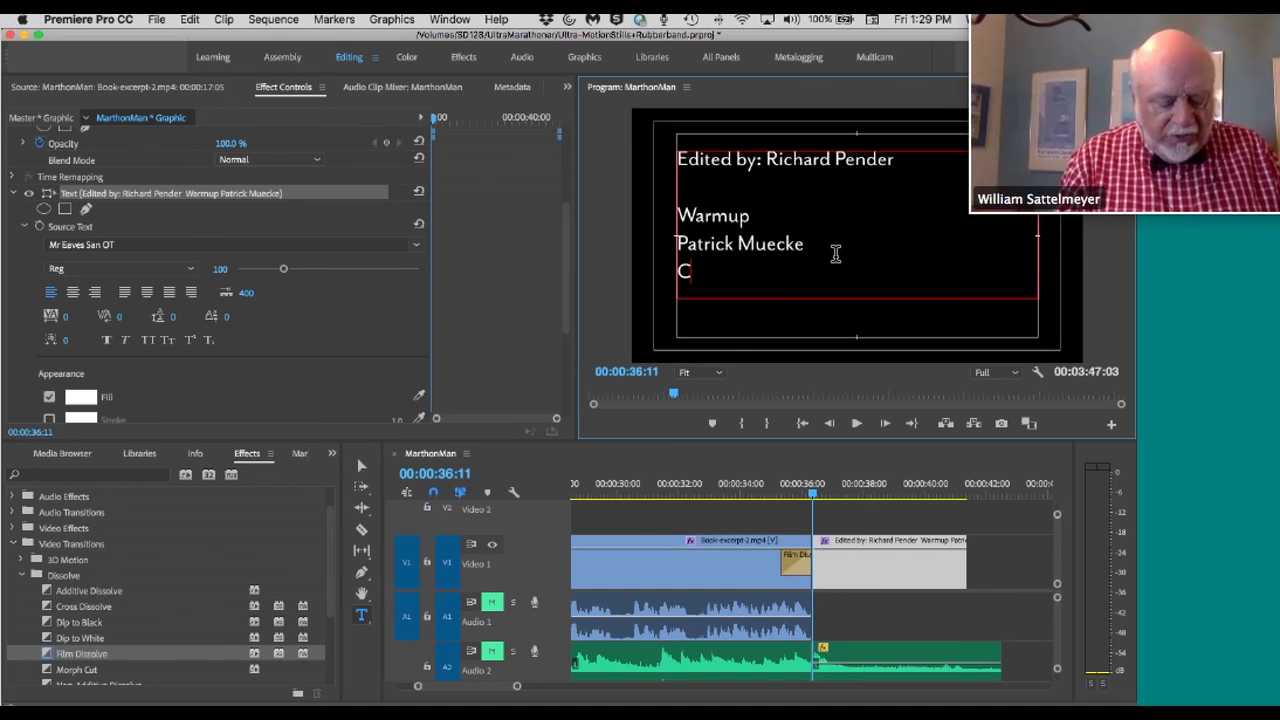
type("C BY")
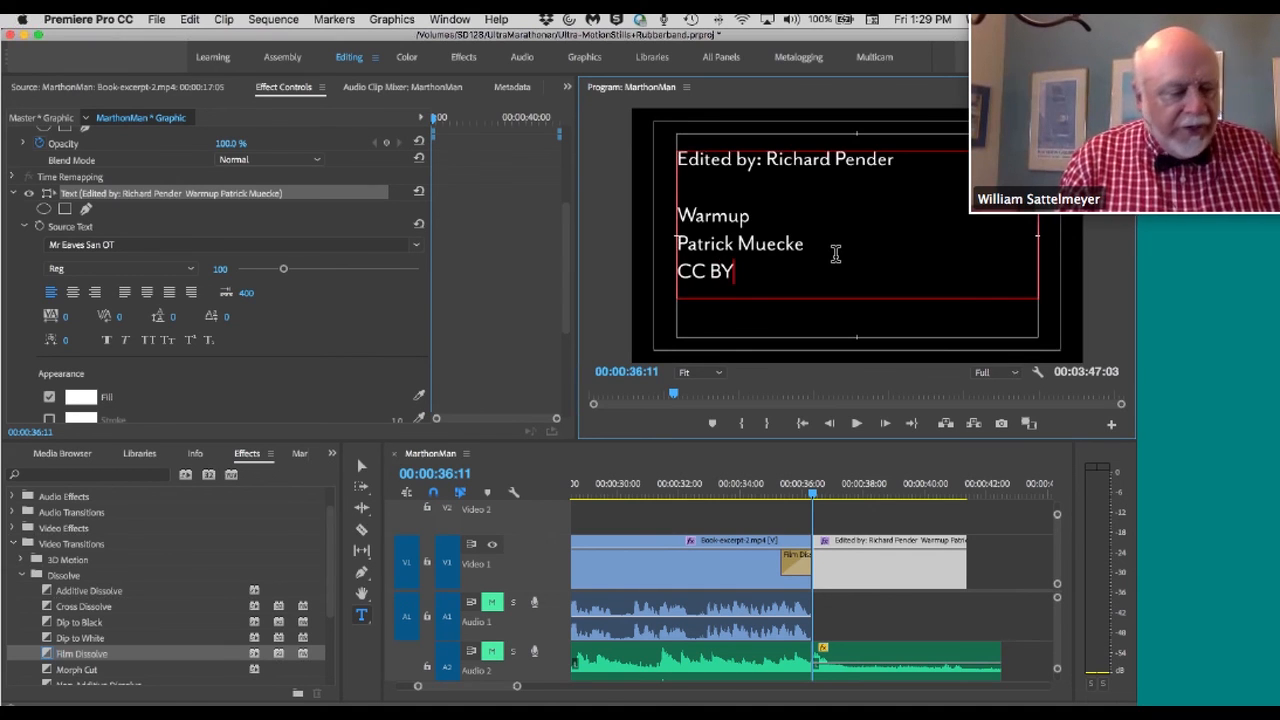
type("-N")
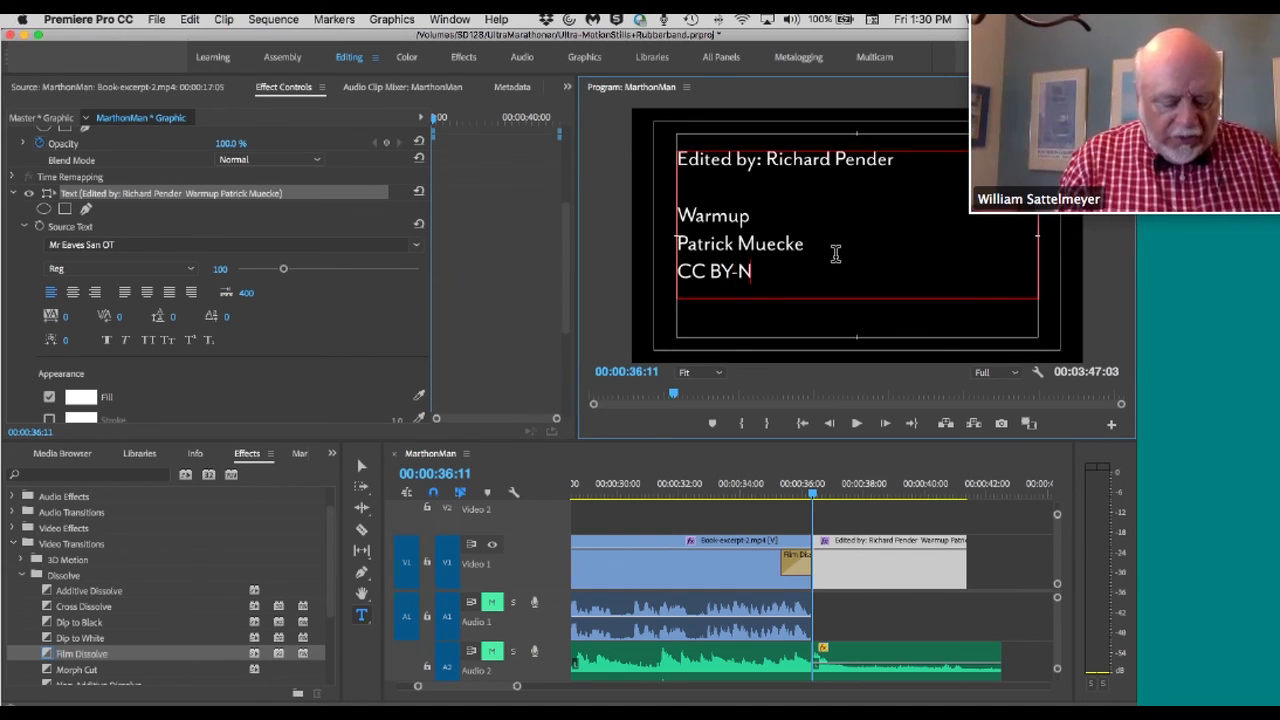
type("C-ND")
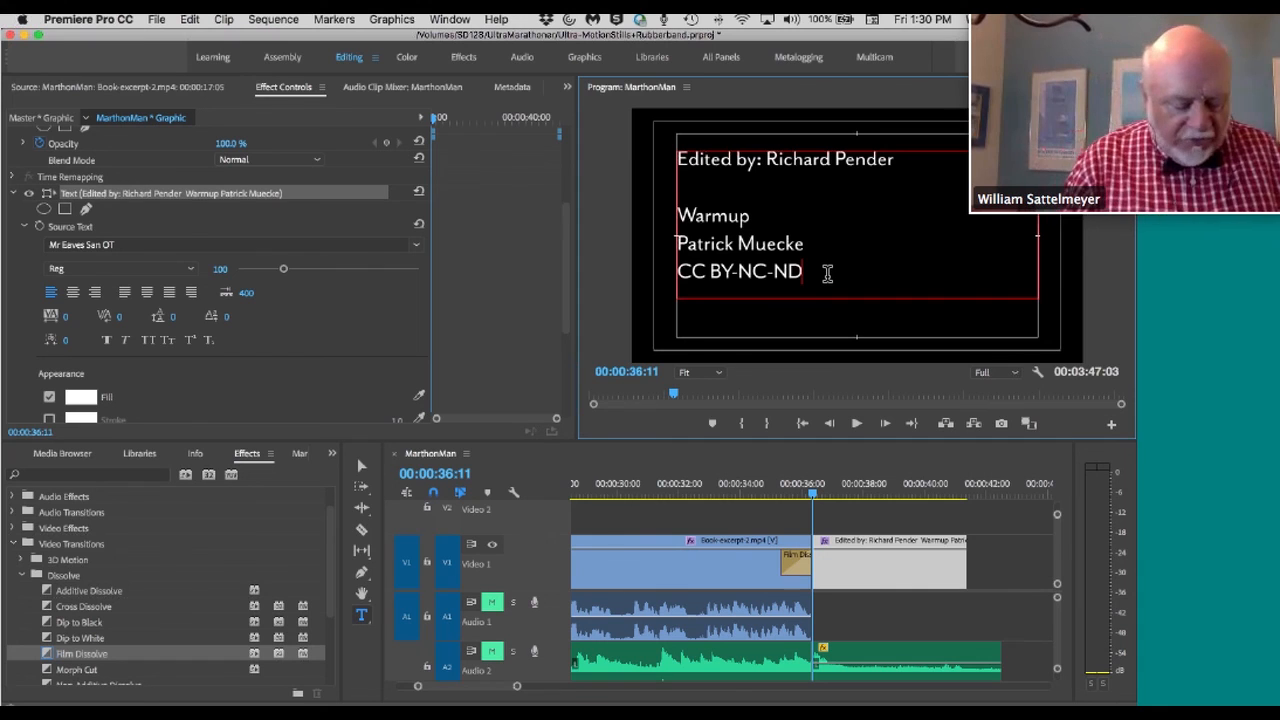
type(" 3.0")
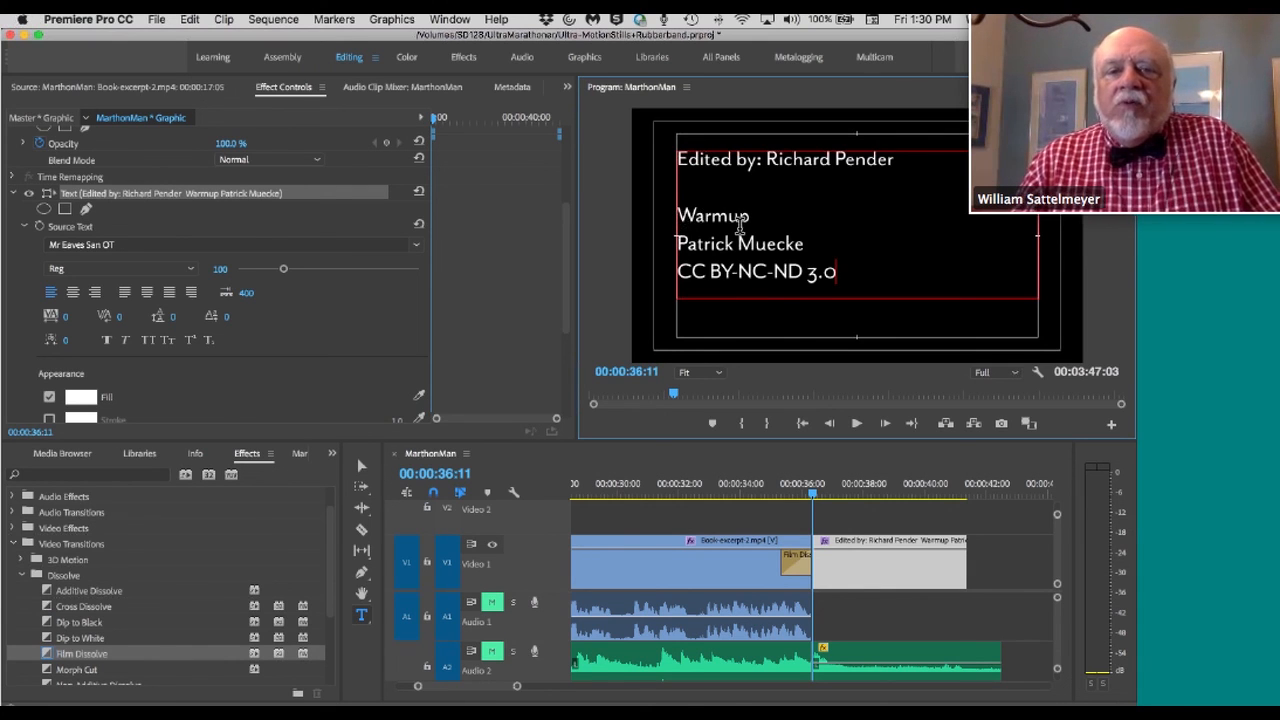
Insert a "Music:" heading line above "Warmup" and extend the text box downward to fit the license line.
left_click(680, 216)
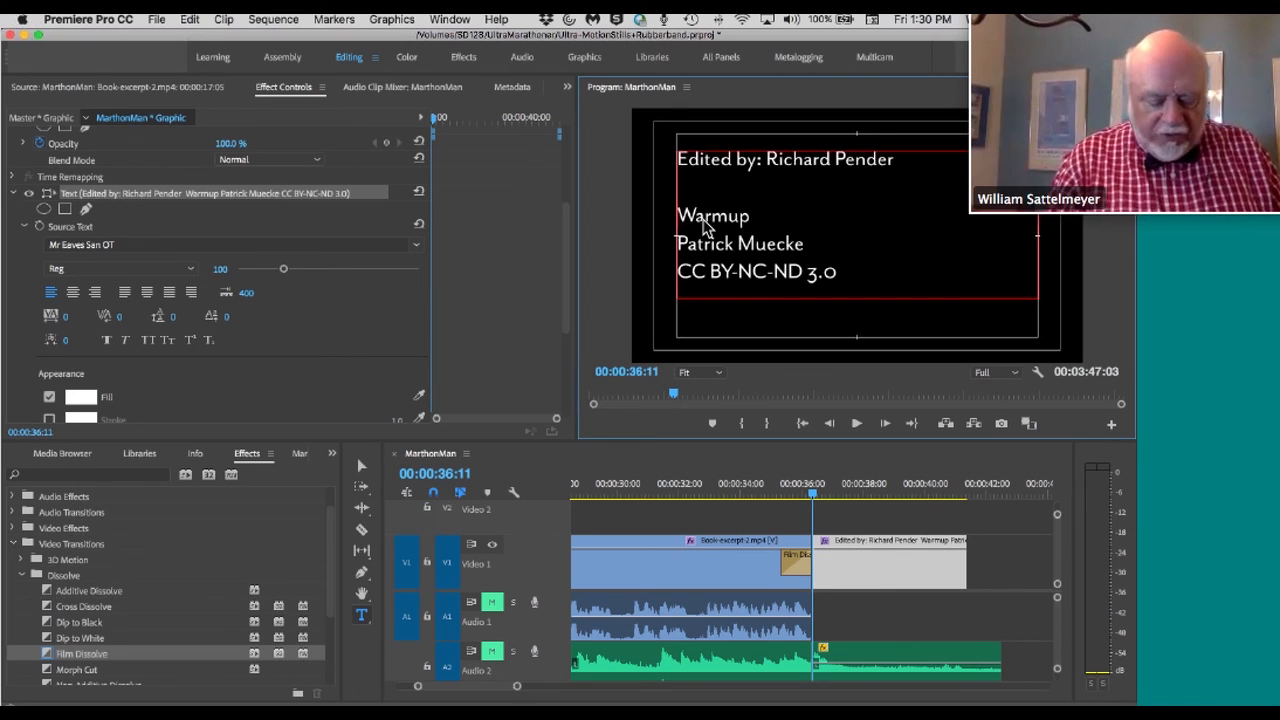
type("Ma")
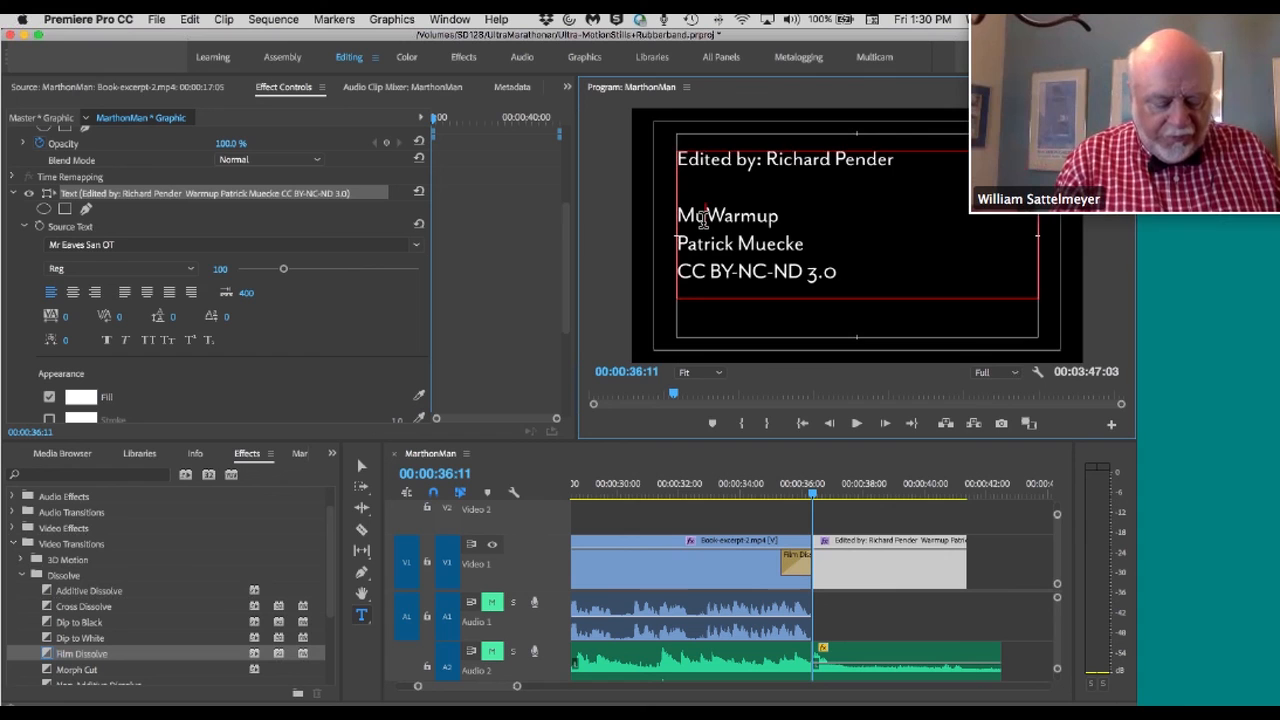
type("sic:")
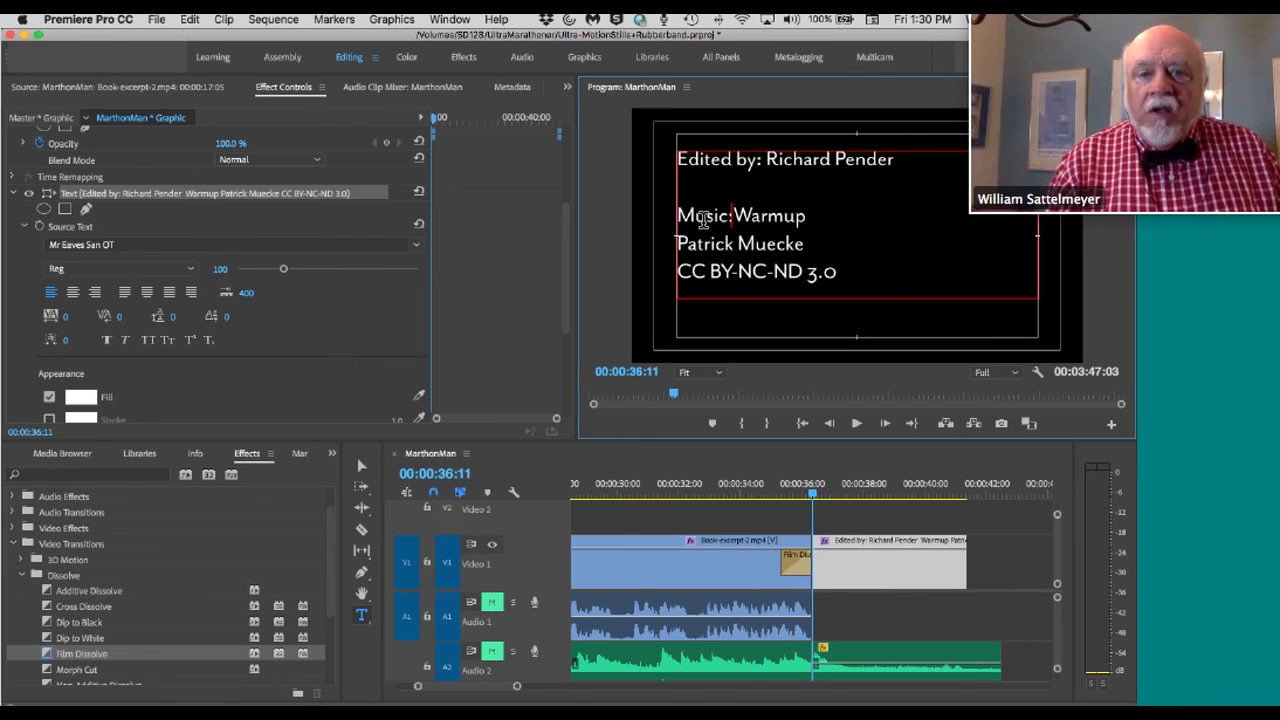
key("Return")
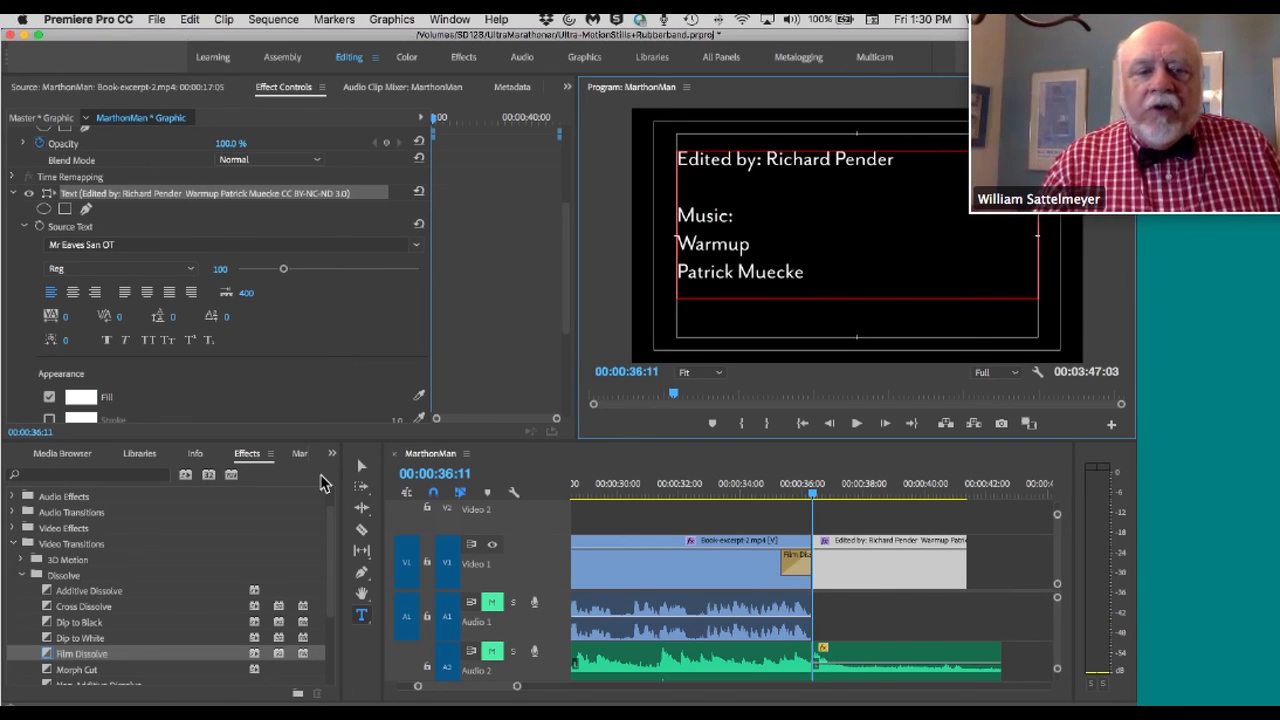
left_click(362, 467)
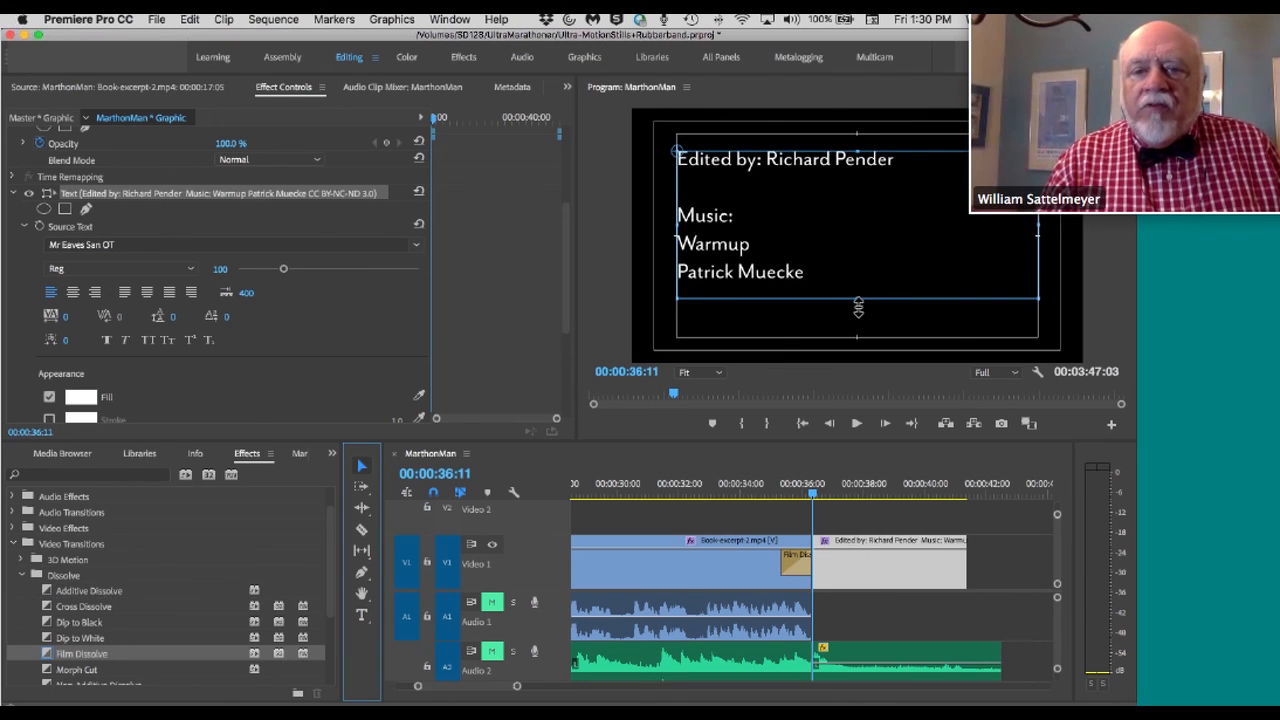
left_click_drag(863, 314, 862, 336)
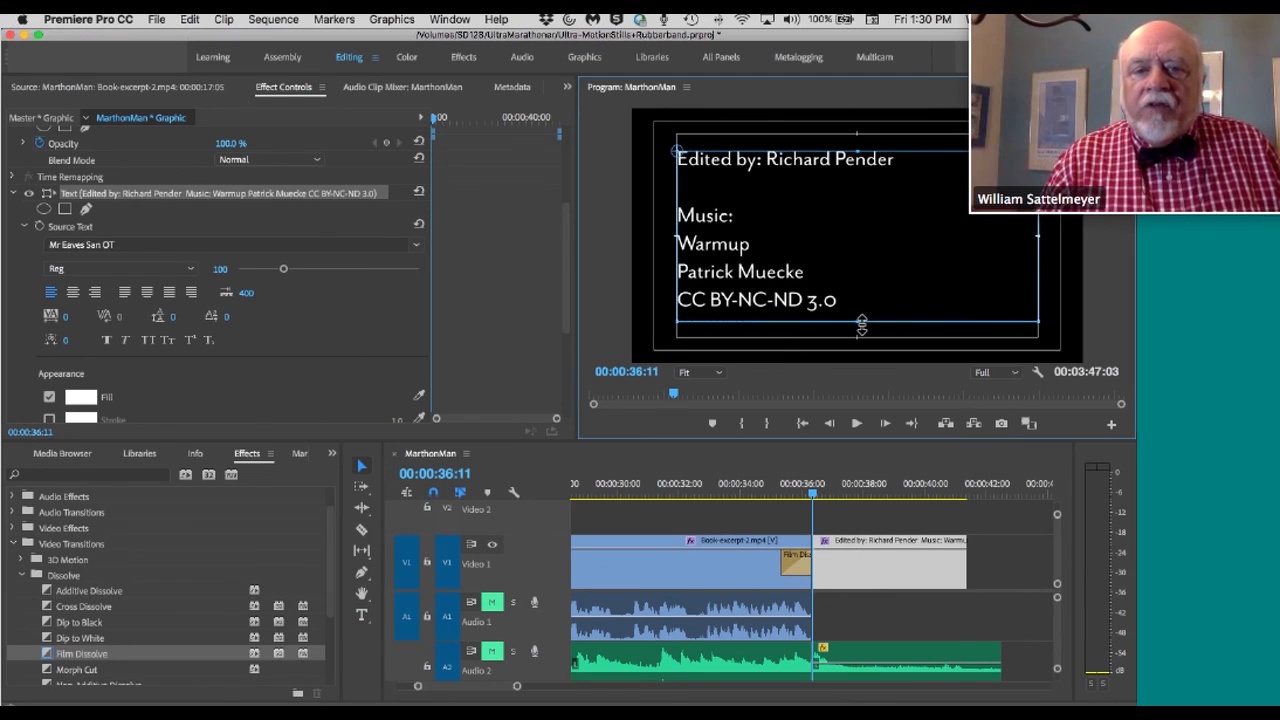
Reduce the font size of the three lines below "Music:" to 93.
left_click(362, 614)
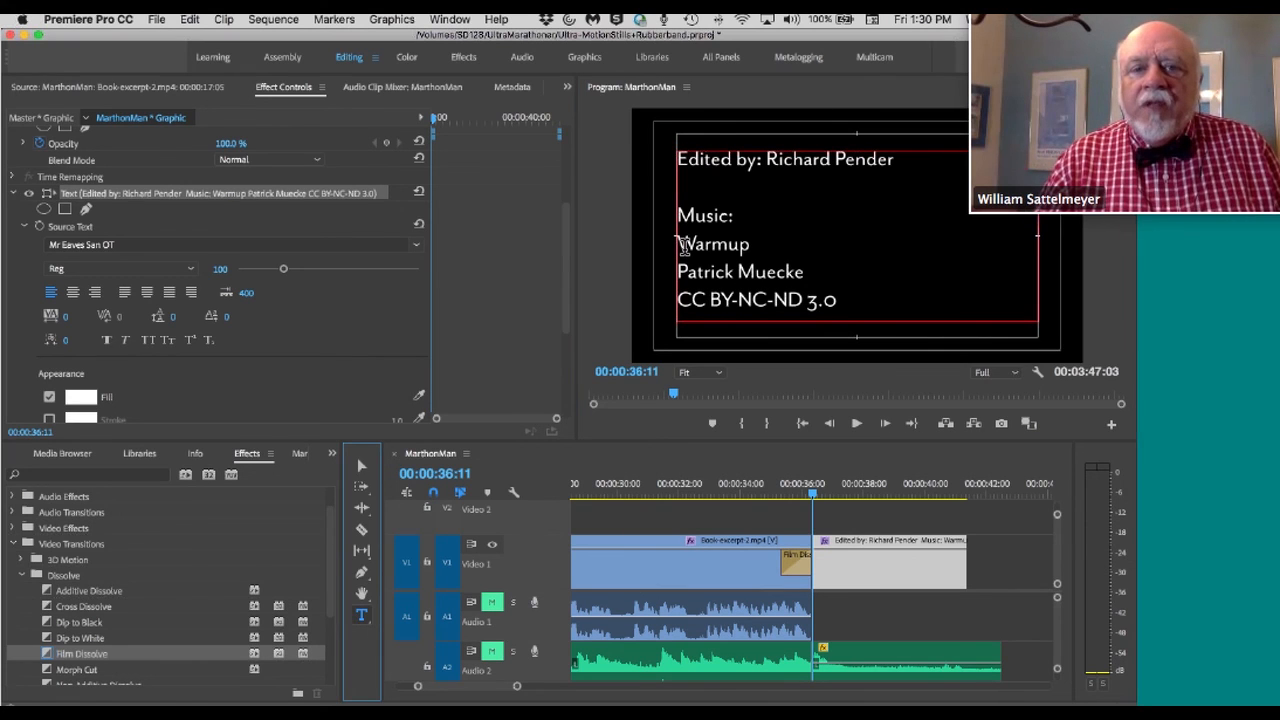
left_click_drag(680, 245, 837, 307)
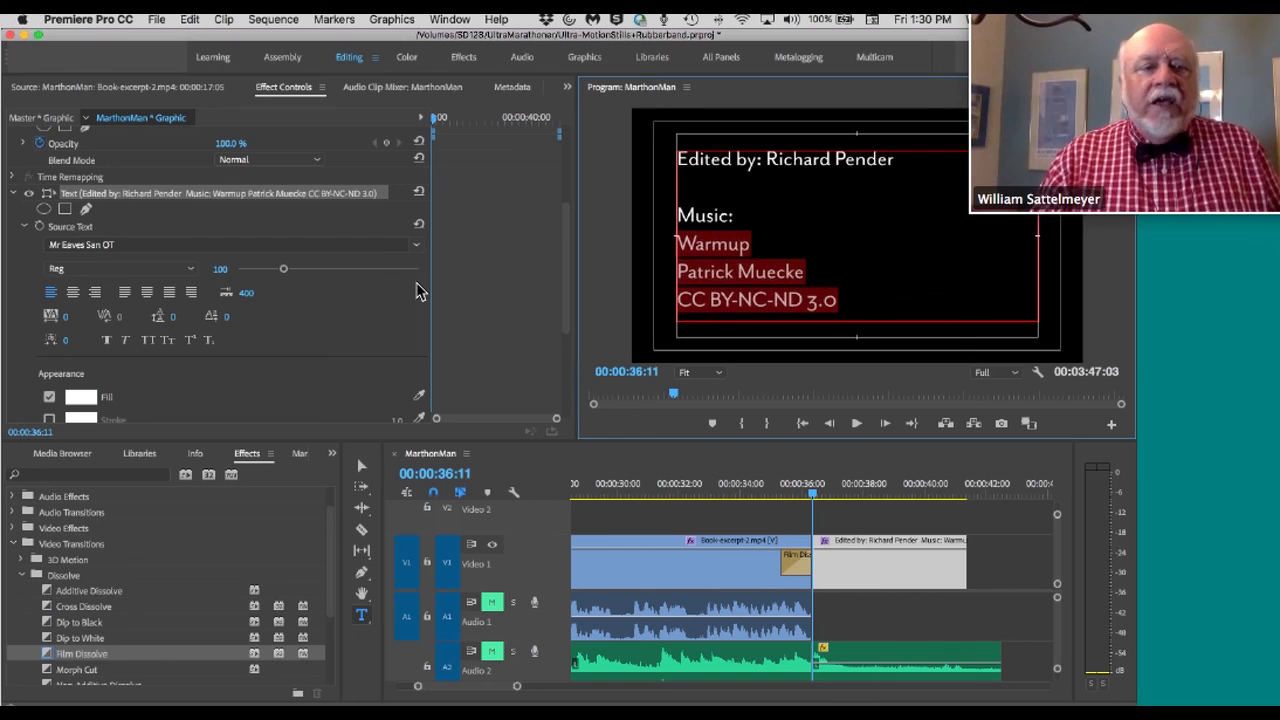
left_click_drag(285, 271, 280, 271)
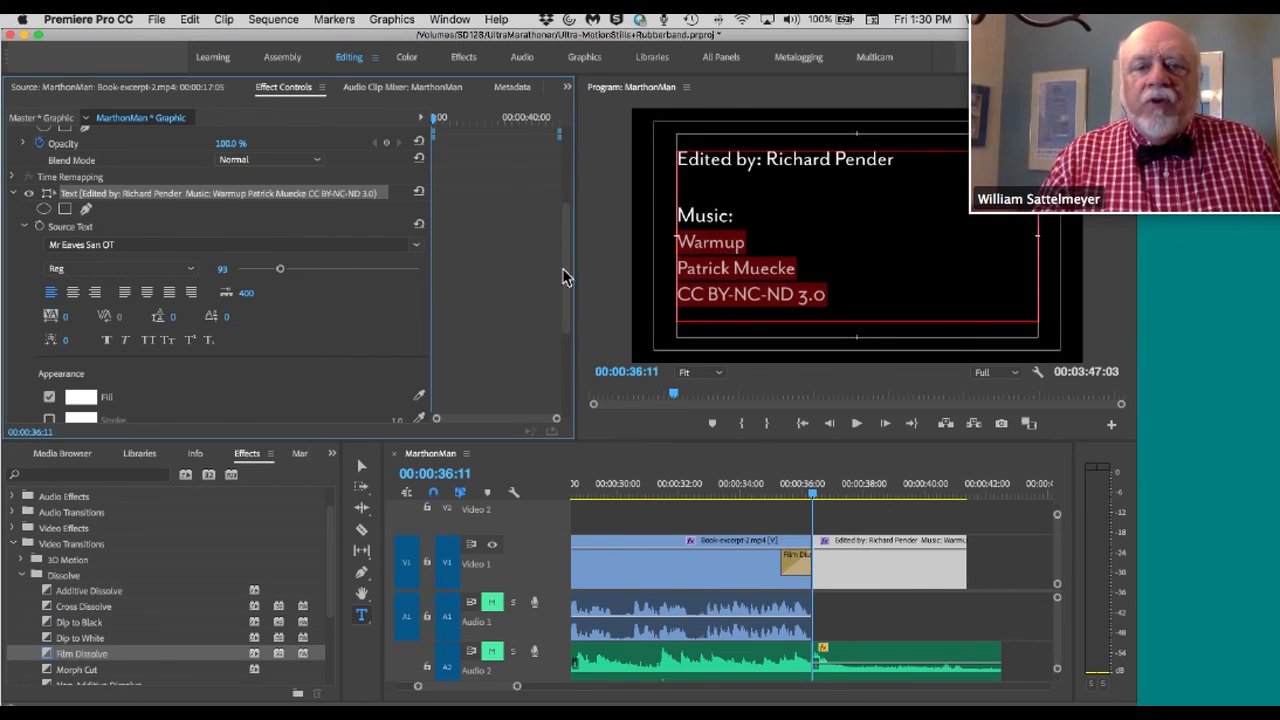
Set the font size of the composer's name to 83 and the "CC BY-NC-ND 3.0" line to 65.
left_click(680, 272)
left_click_drag(680, 272, 795, 280)
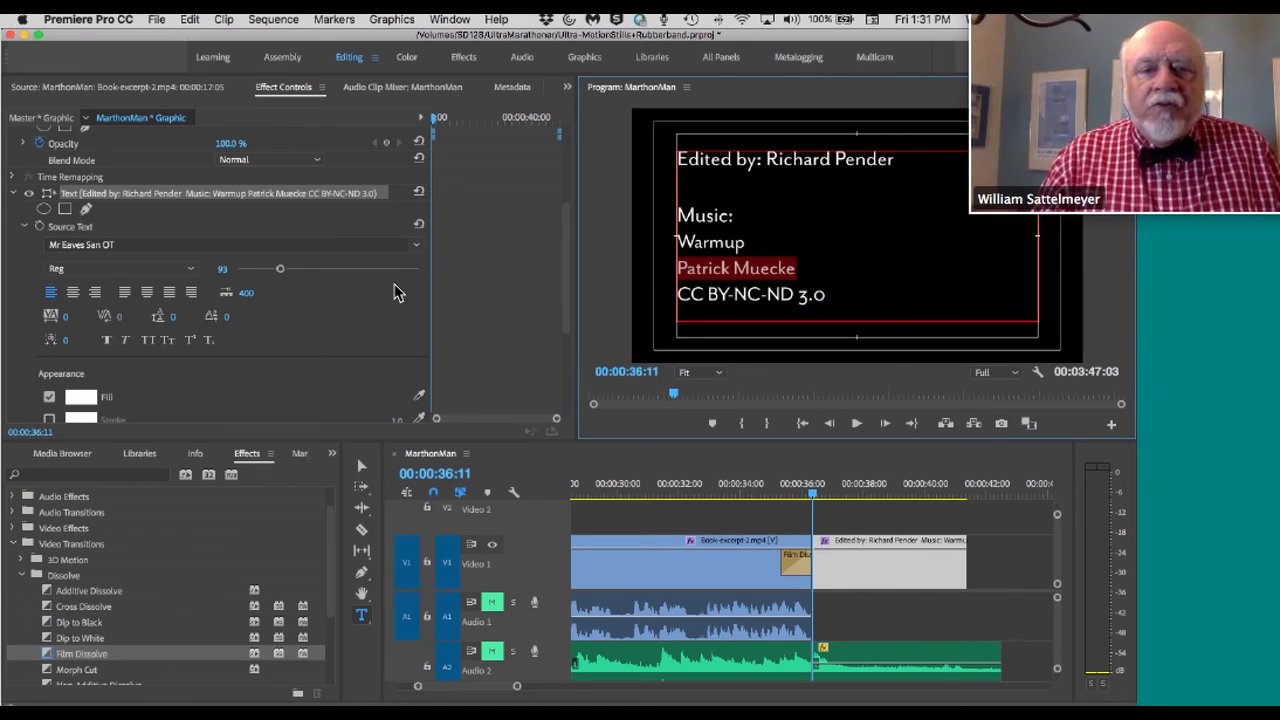
left_click_drag(282, 276, 277, 279)
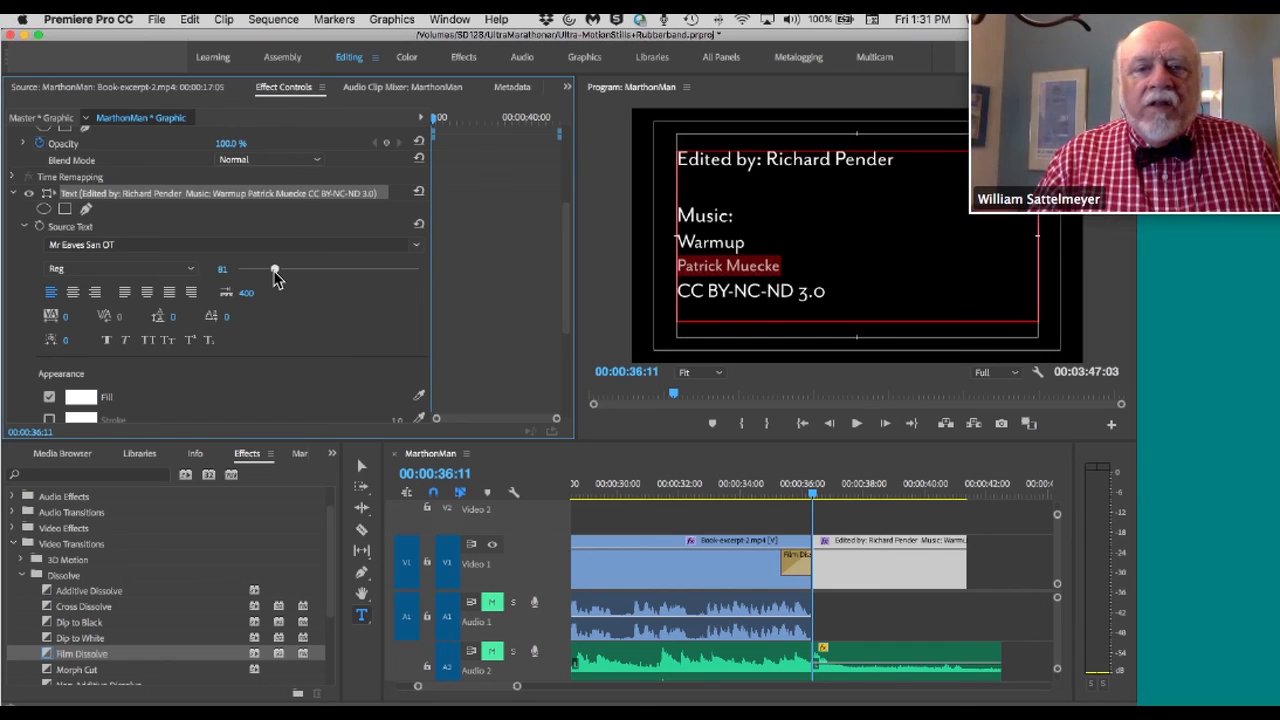
left_click_drag(275, 279, 273, 274)
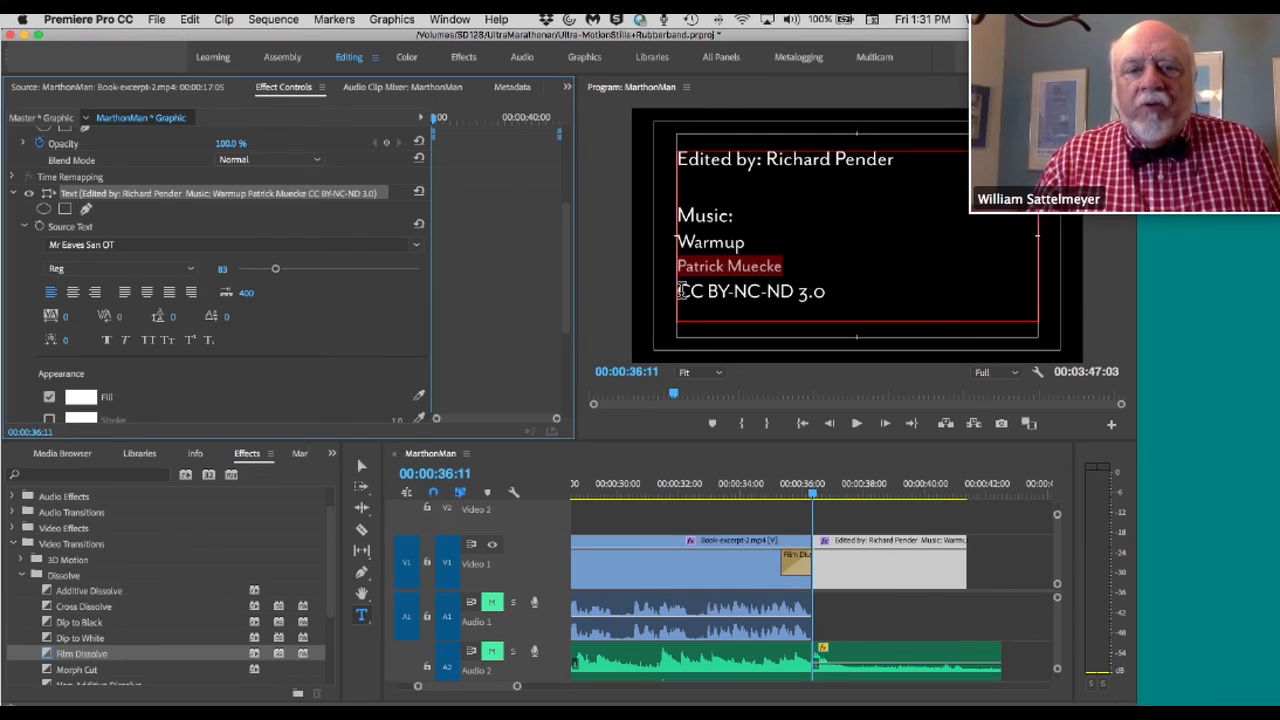
left_click_drag(679, 294, 817, 297)
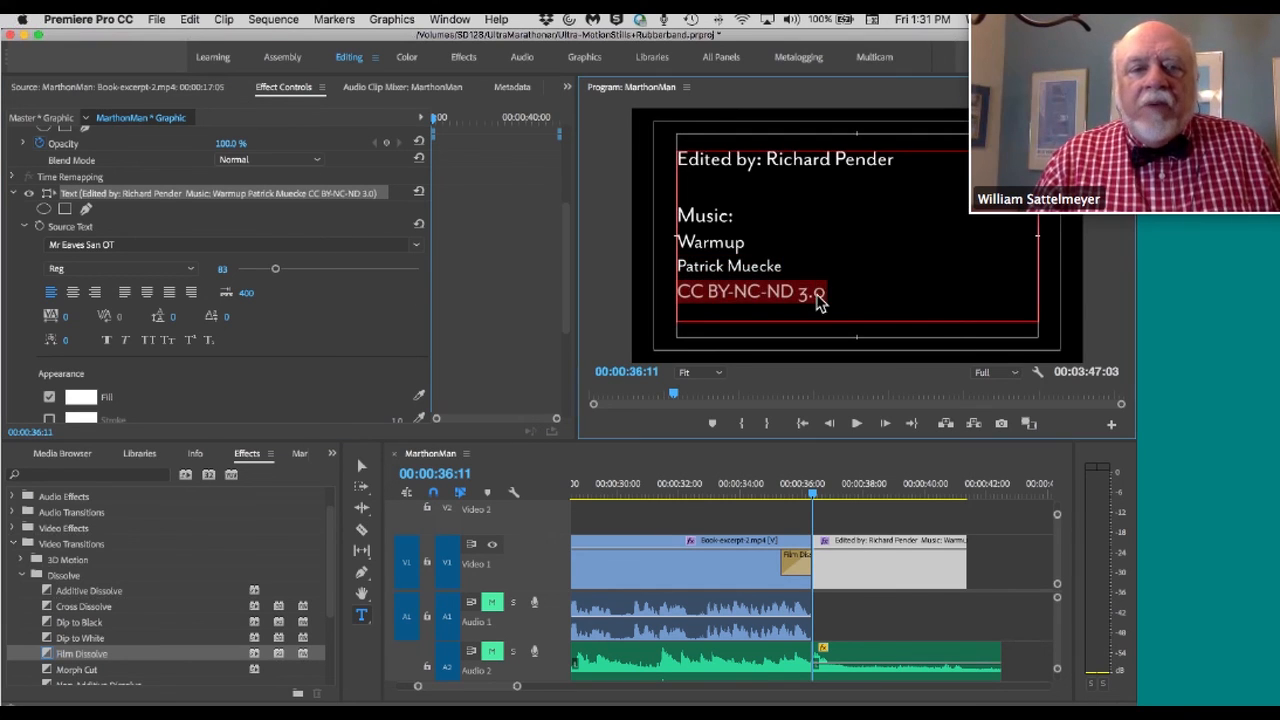
left_click_drag(283, 277, 267, 280)
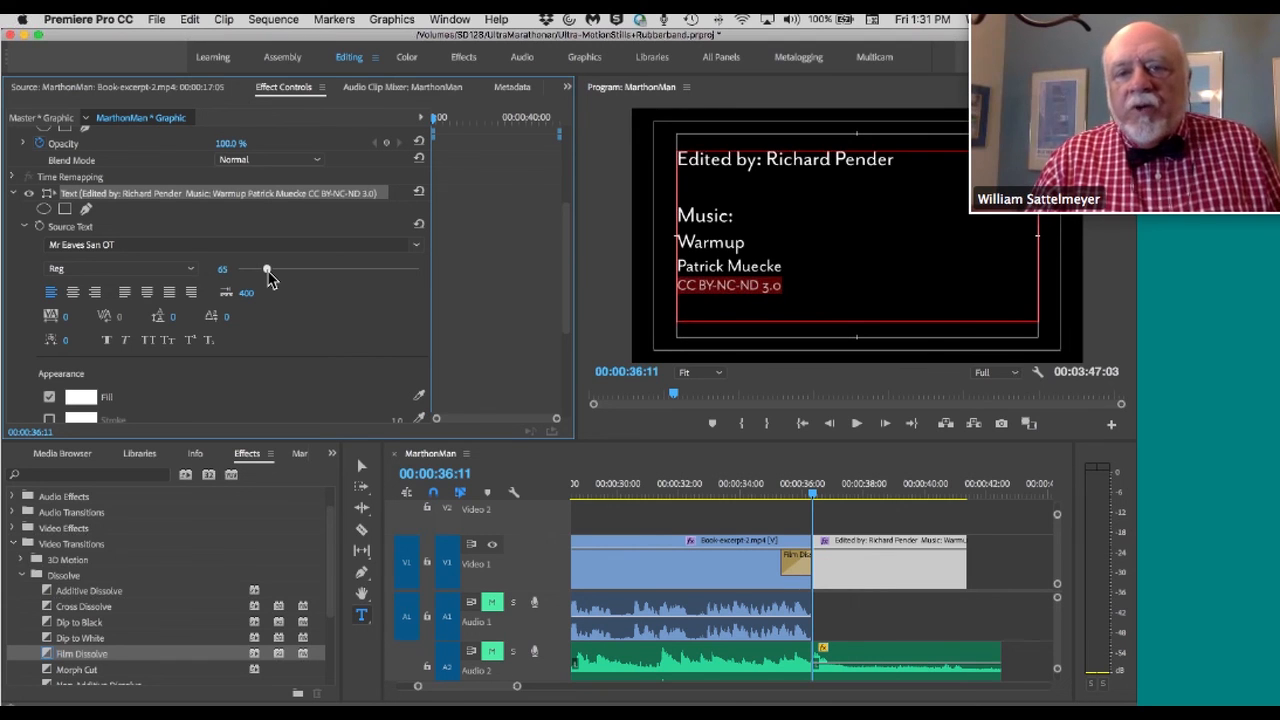
Indent the "Warmup", composer and "CC BY-NC-ND 3.0" lines evenly under the "Music:" heading with leading spaces.
left_click(680, 244)
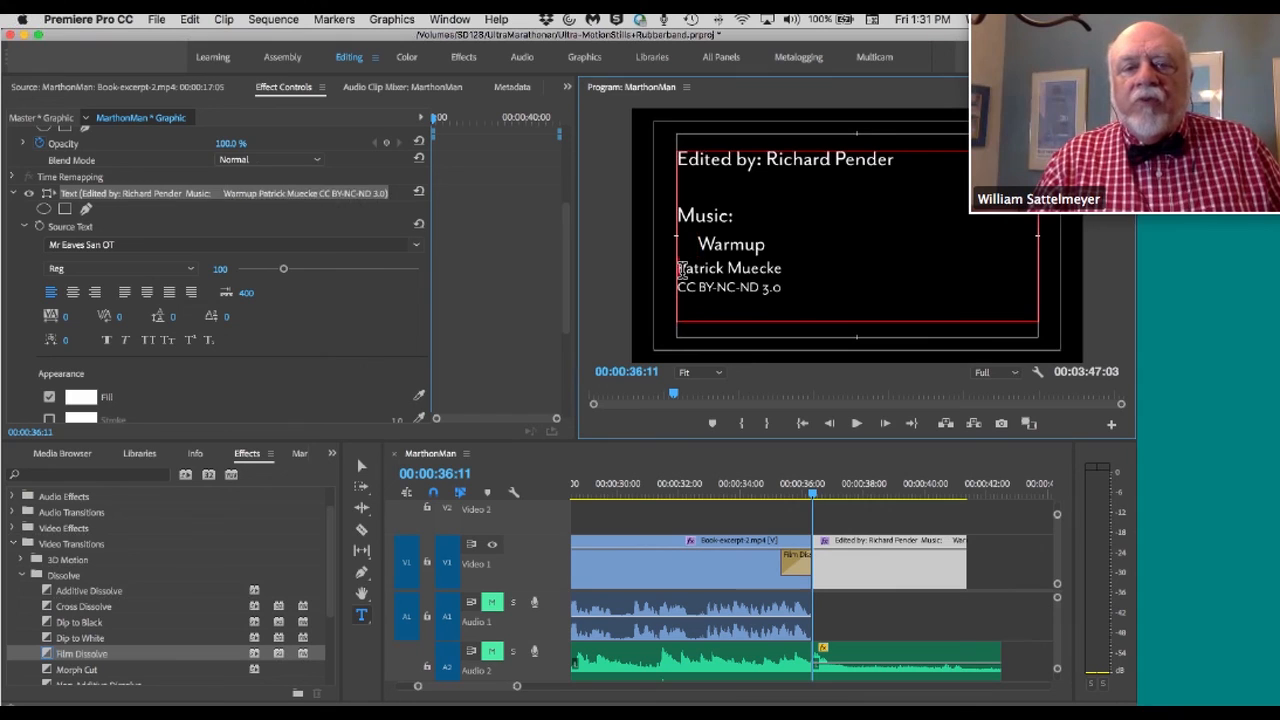
left_click(679, 268)
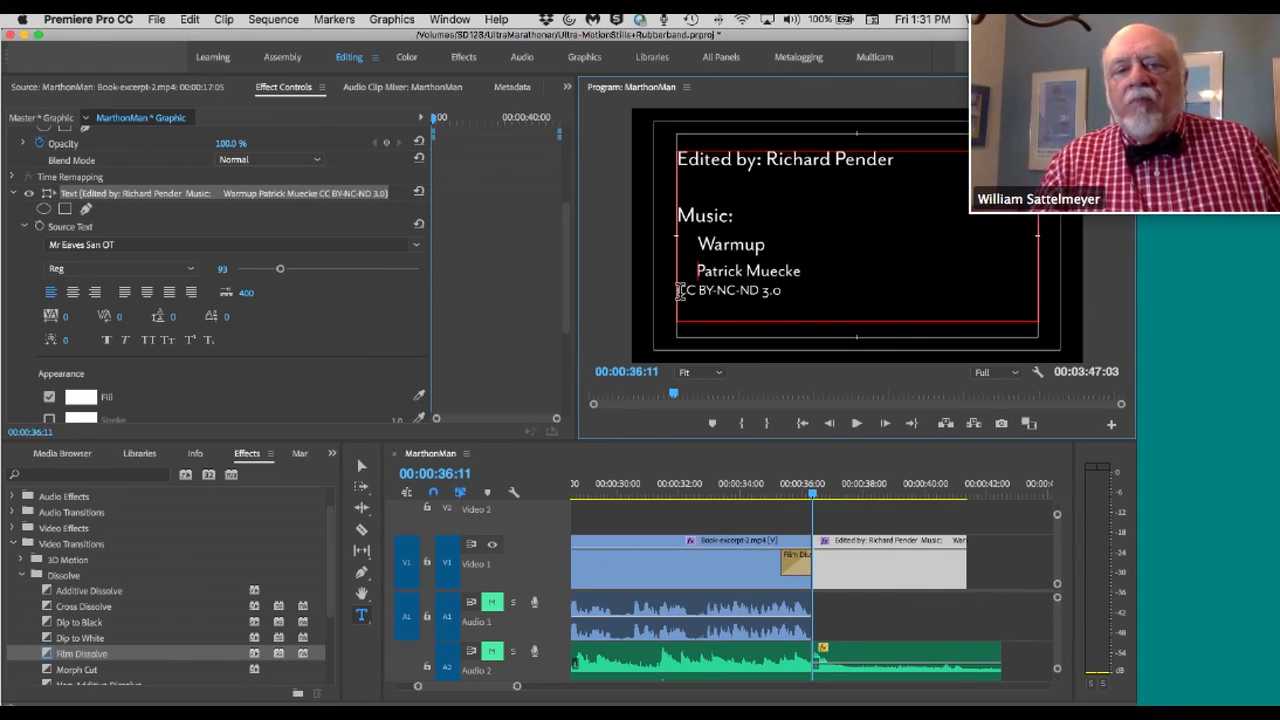
left_click(679, 290)
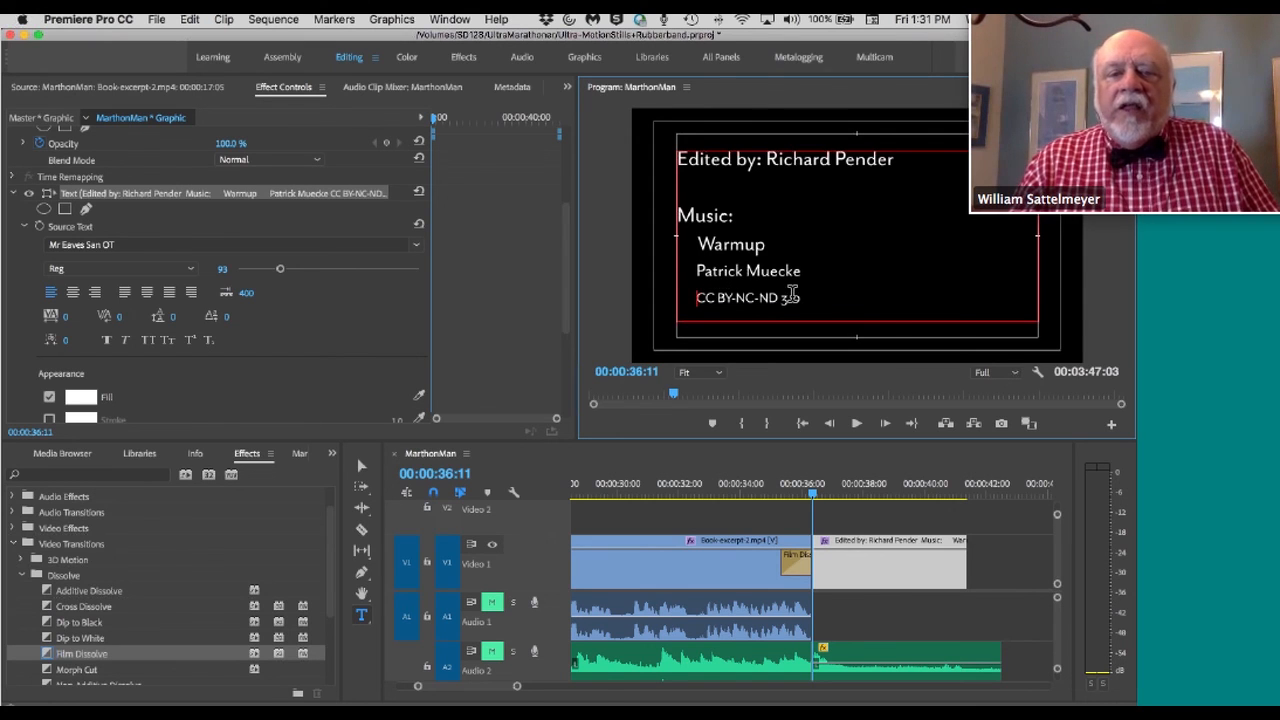
Tighten the leading of the three indented music credit lines to -9.
left_click_drag(801, 299, 688, 249)
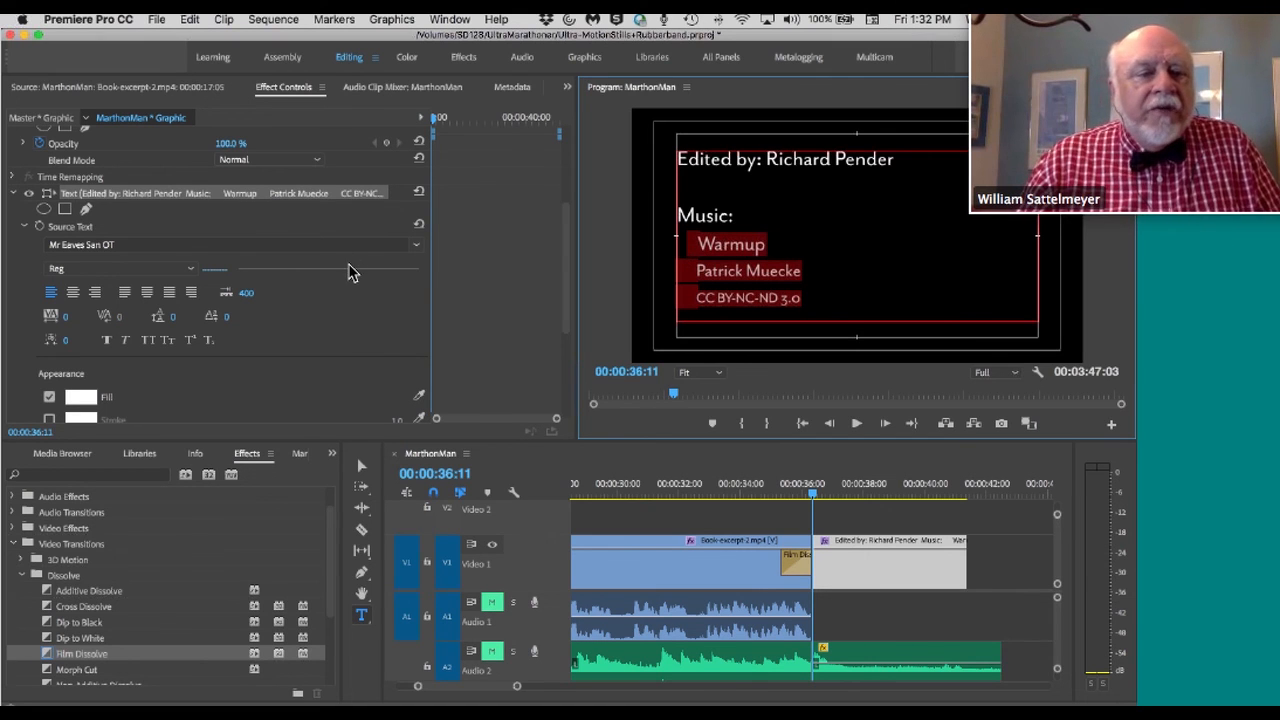
scroll(323, 289, "down", 1)
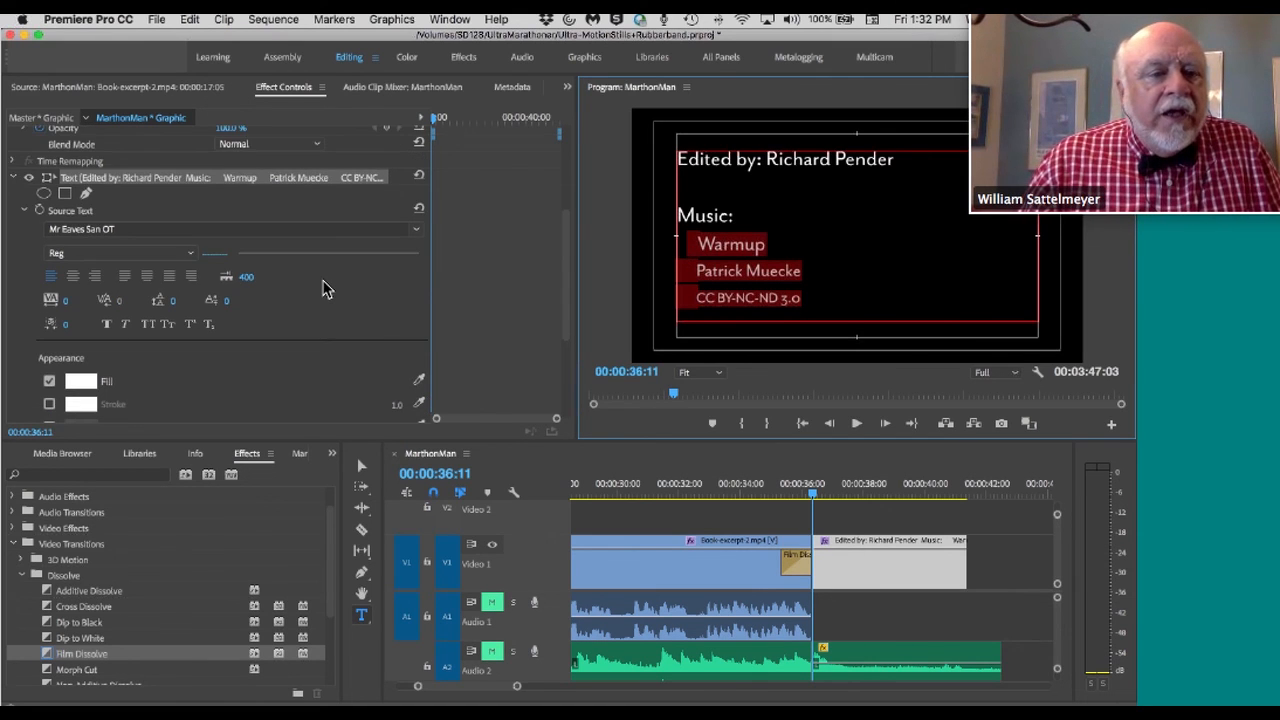
scroll(323, 289, "down", 1)
scroll(310, 289, "down", 1)
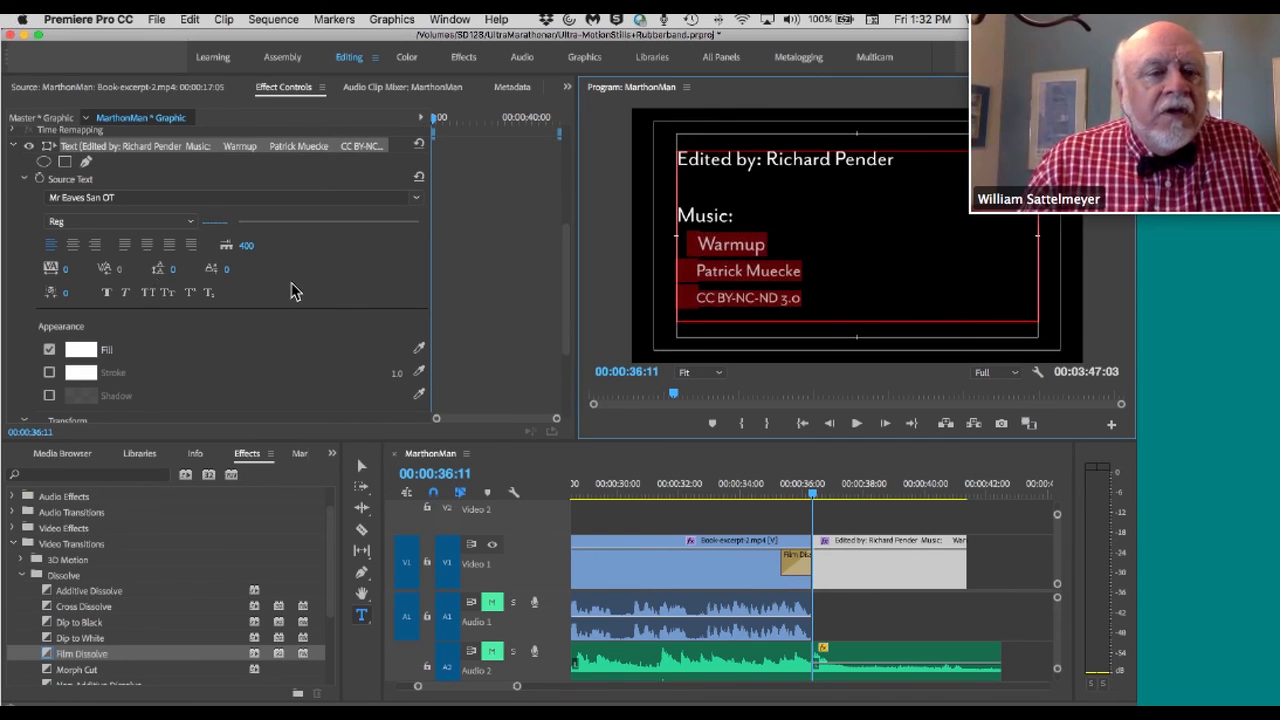
left_click(175, 278)
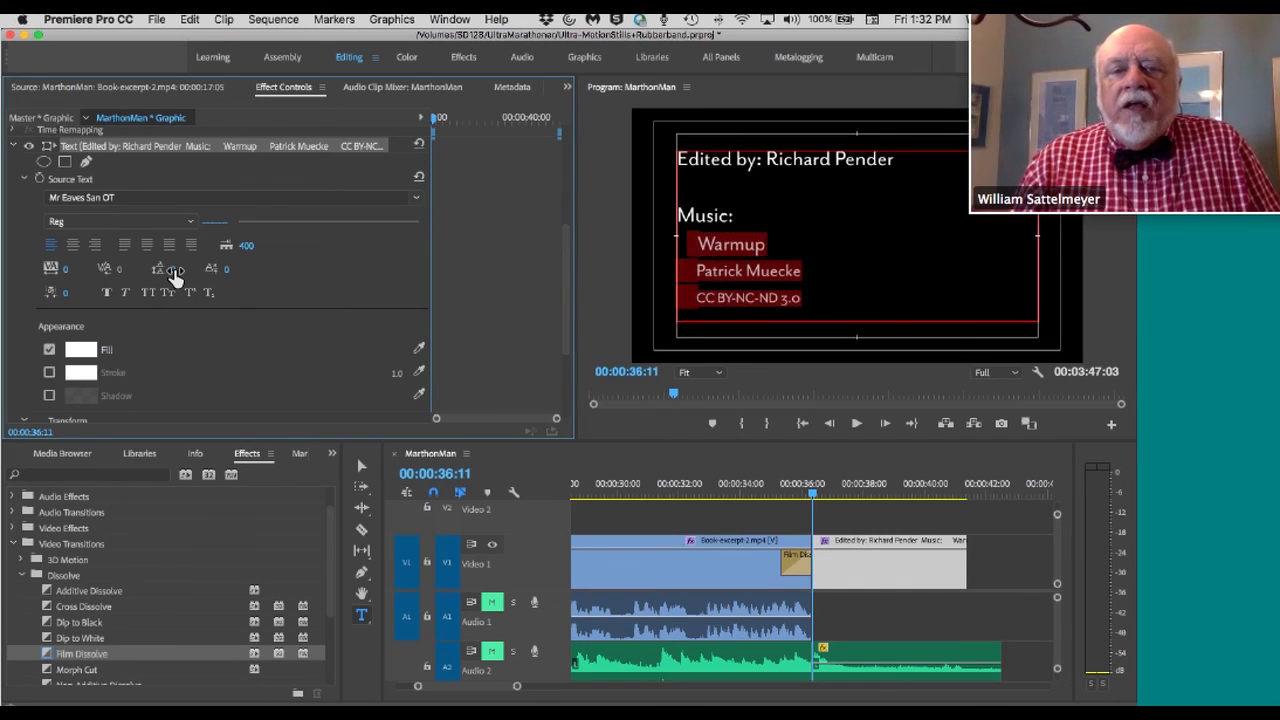
left_click_drag(175, 272, 175, 278)
Change the fill colour of the "Music:" heading to yellow with RGB values 255, 216, 0.
left_click(680, 212)
double_click(703, 222)
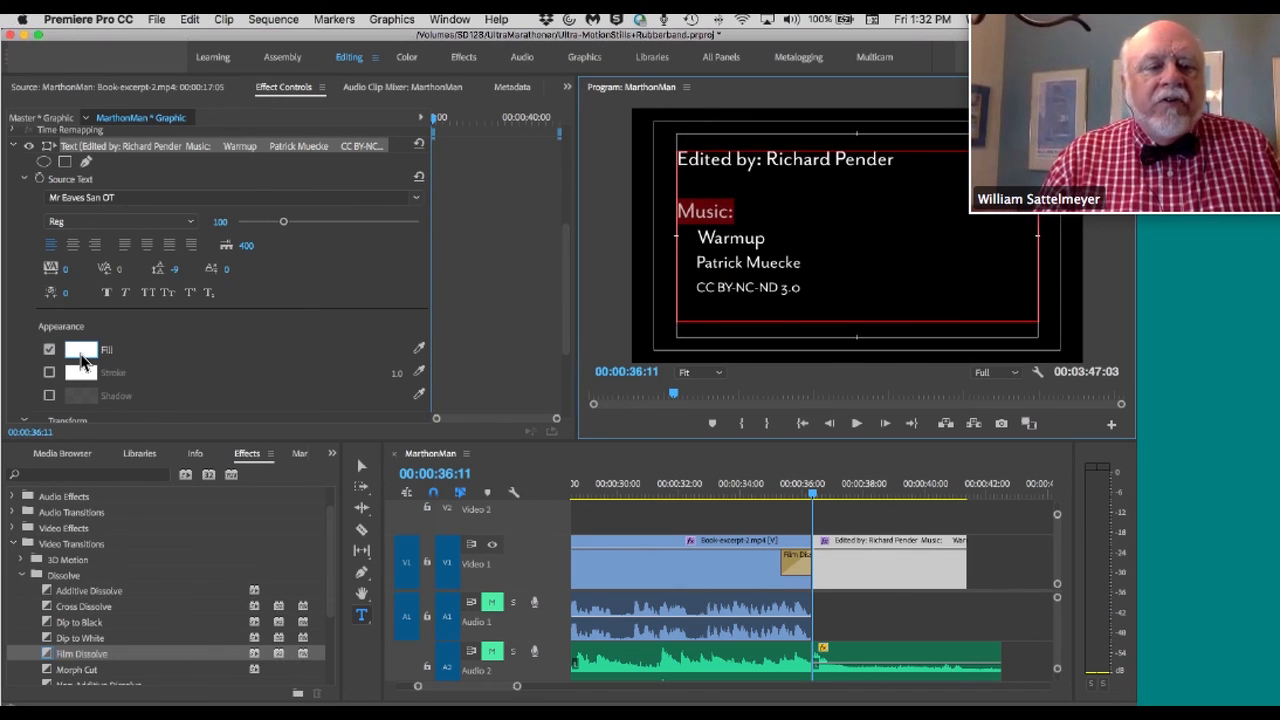
left_click(82, 355)
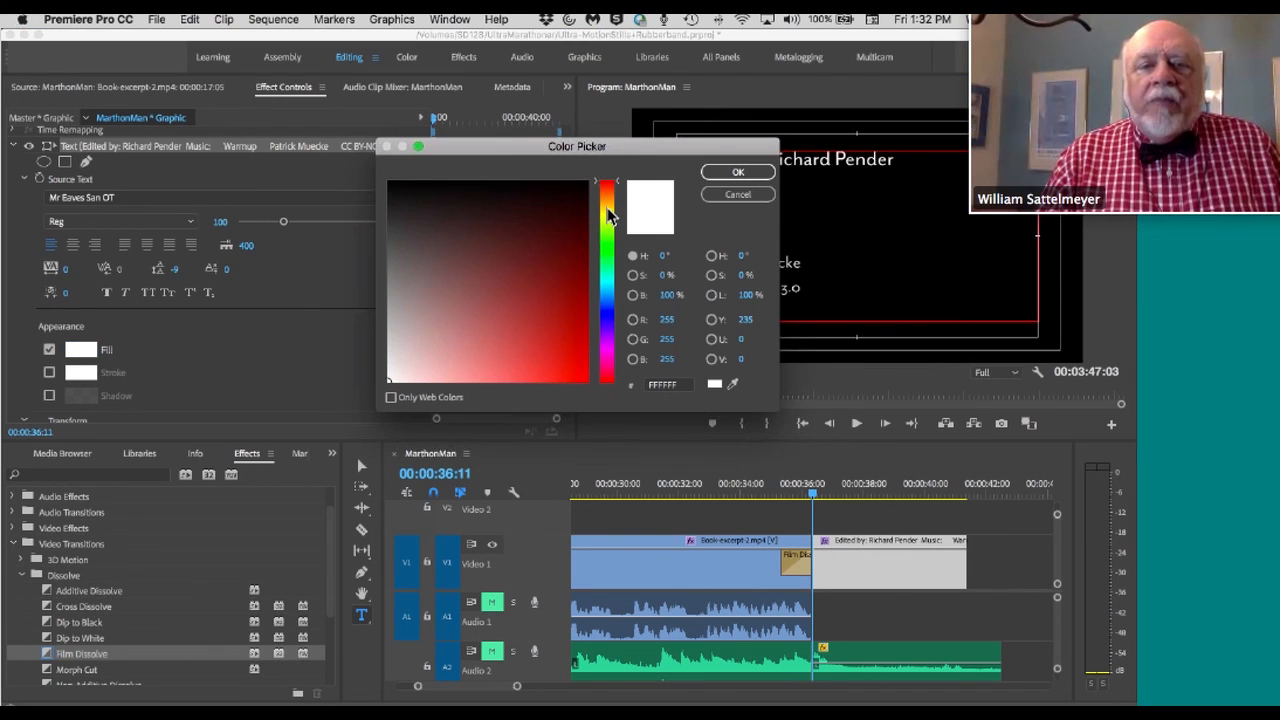
left_click(607, 208)
left_click(586, 380)
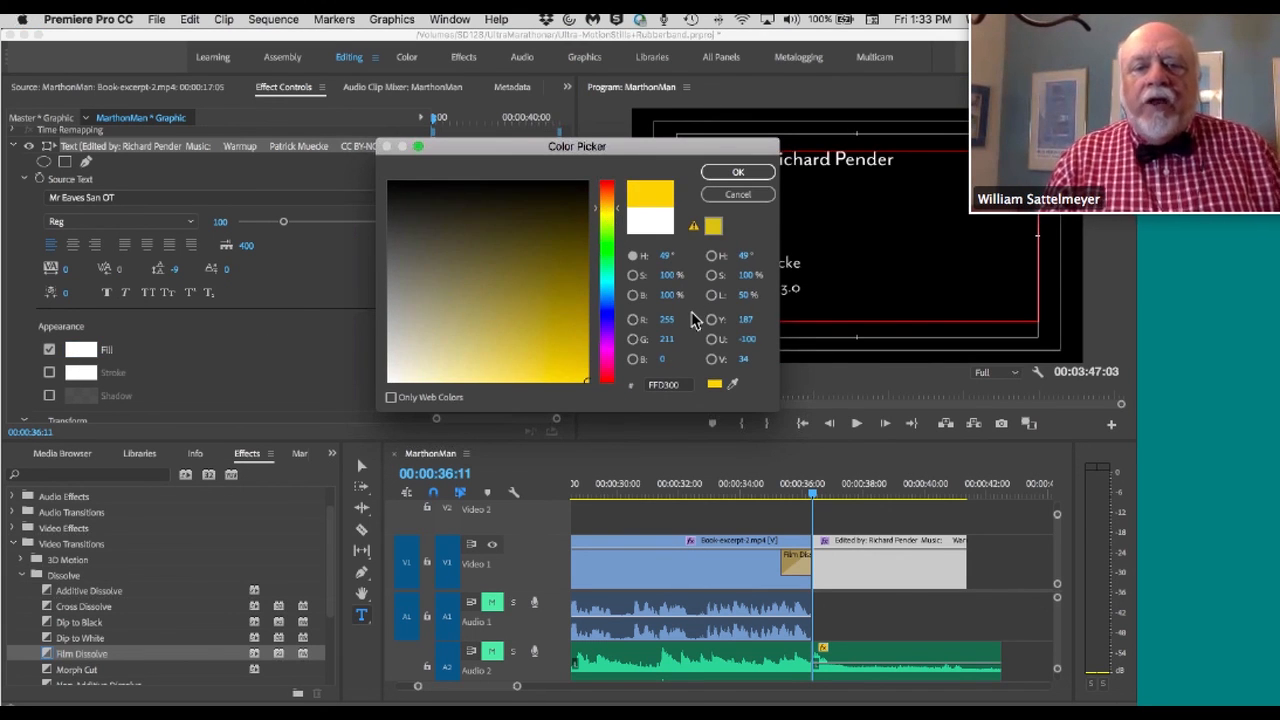
left_click(668, 340)
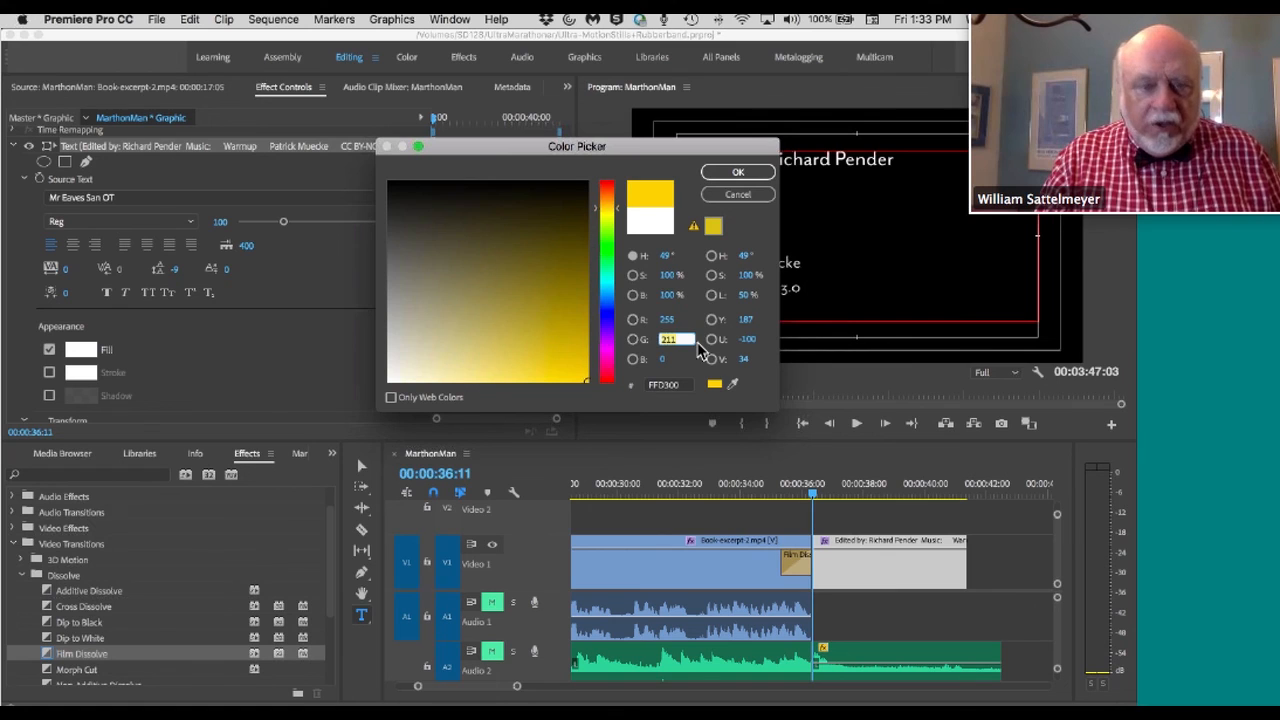
type("216")
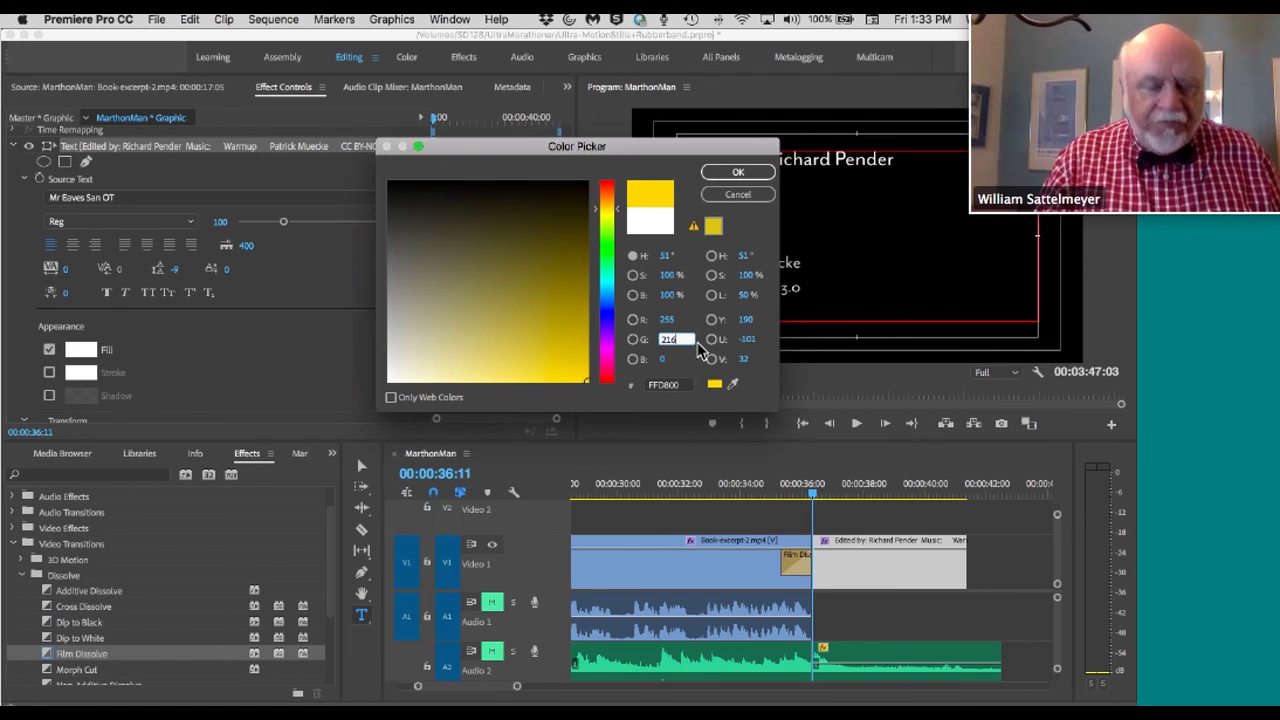
key("Tab")
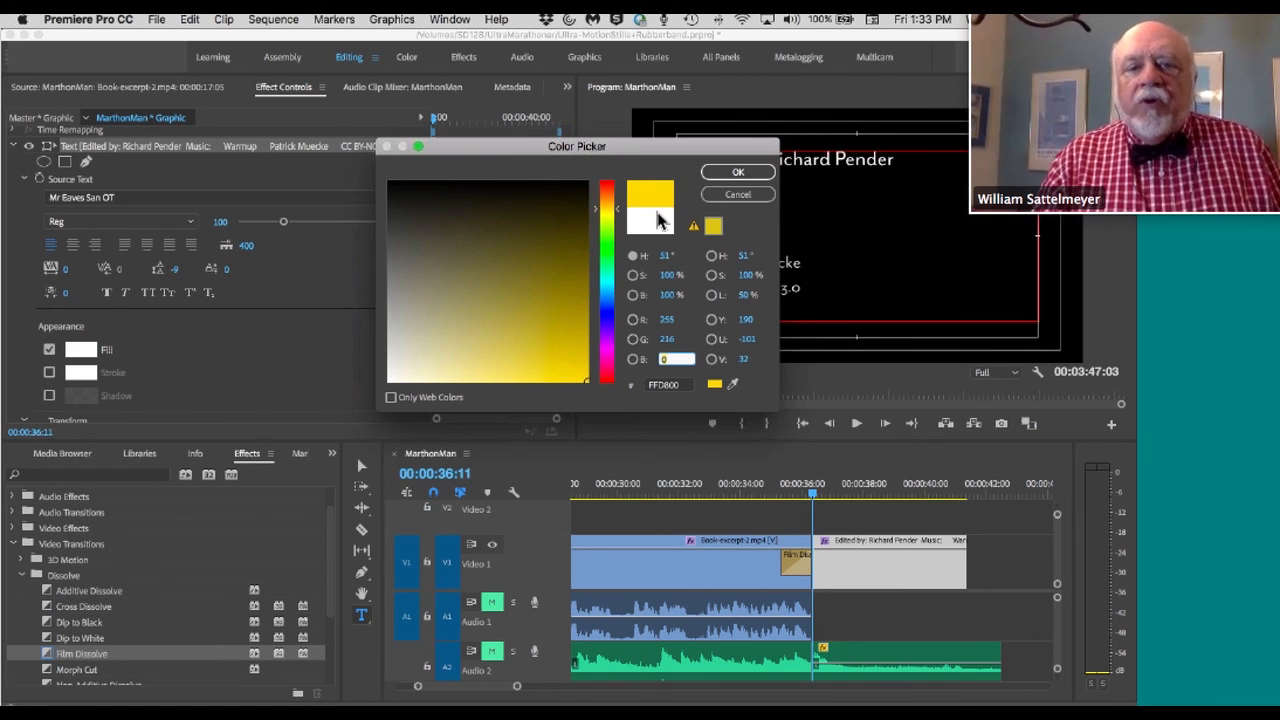
left_click(738, 172)
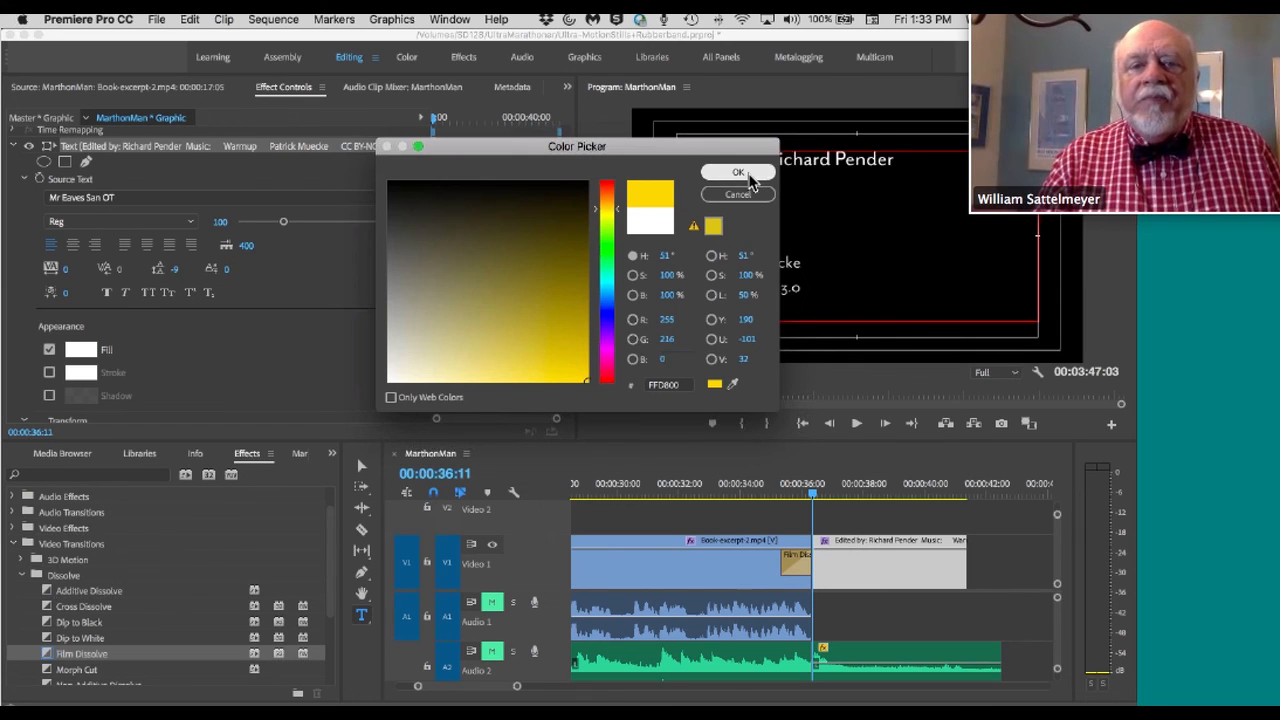
left_click(758, 222)
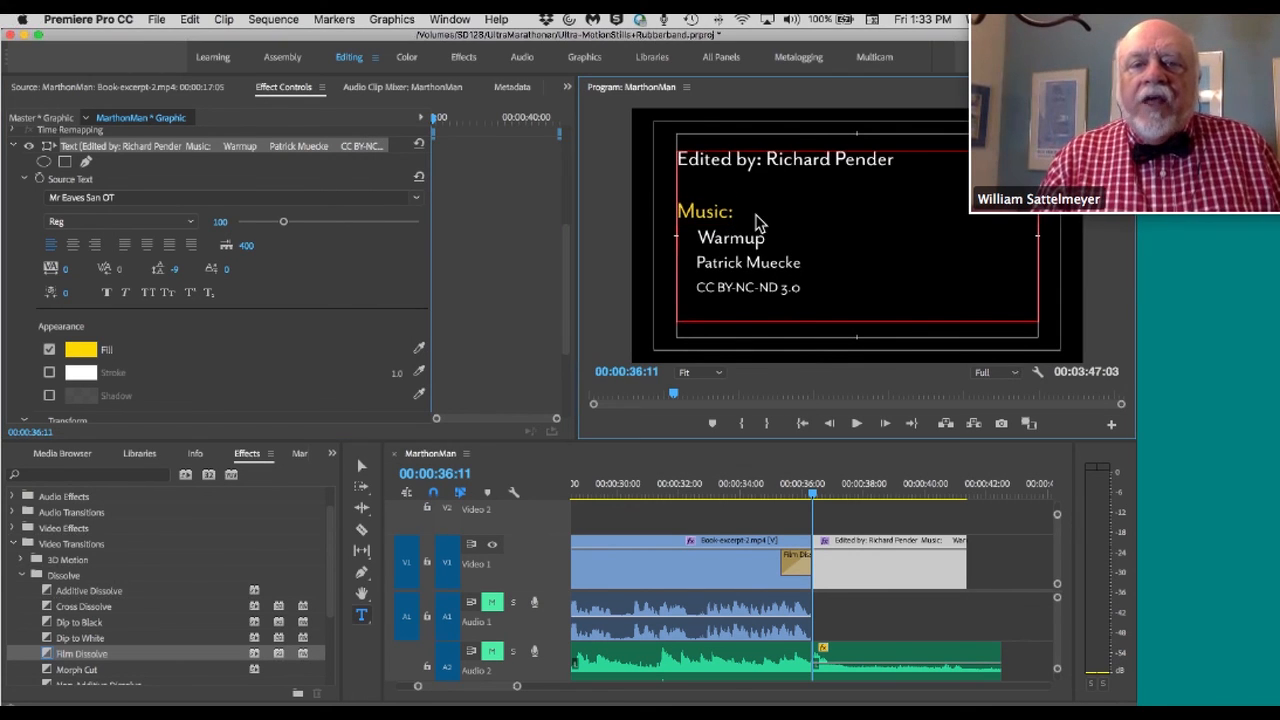
Give the "Edited by:" label the matching yellow fill by setting green to 216 and blue to 0.
left_click_drag(678, 163, 766, 172)
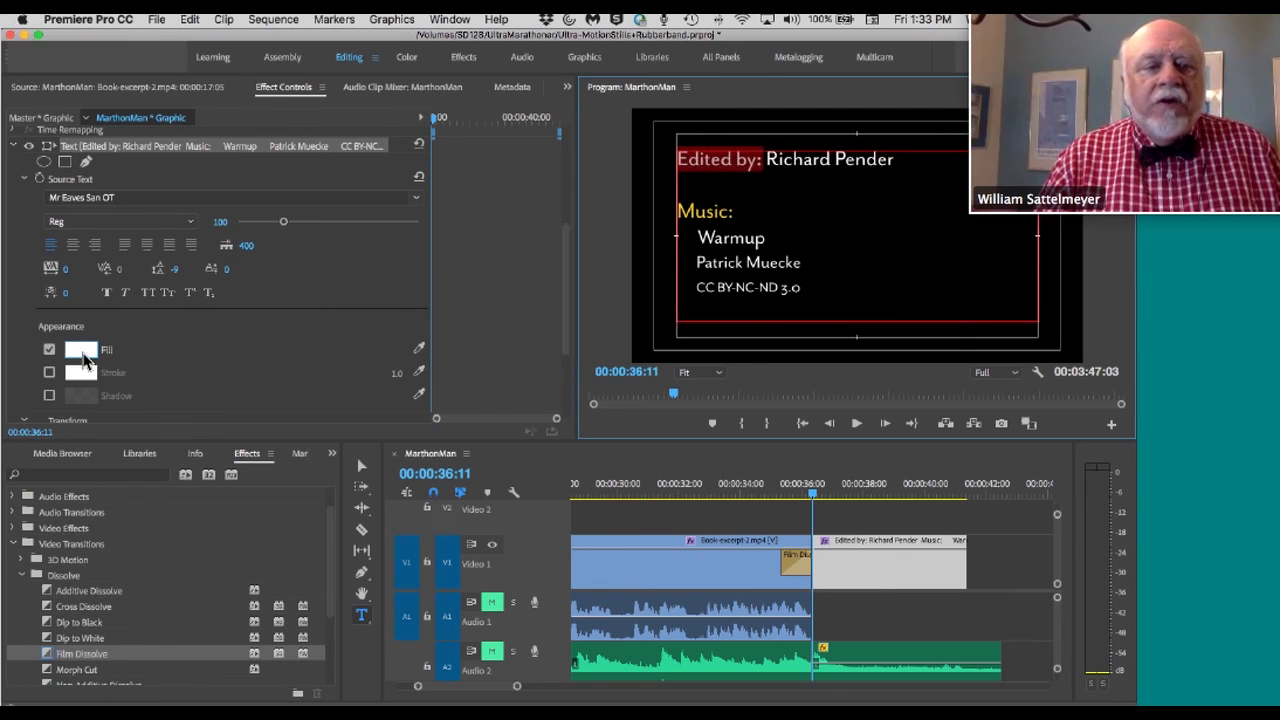
left_click(81, 349)
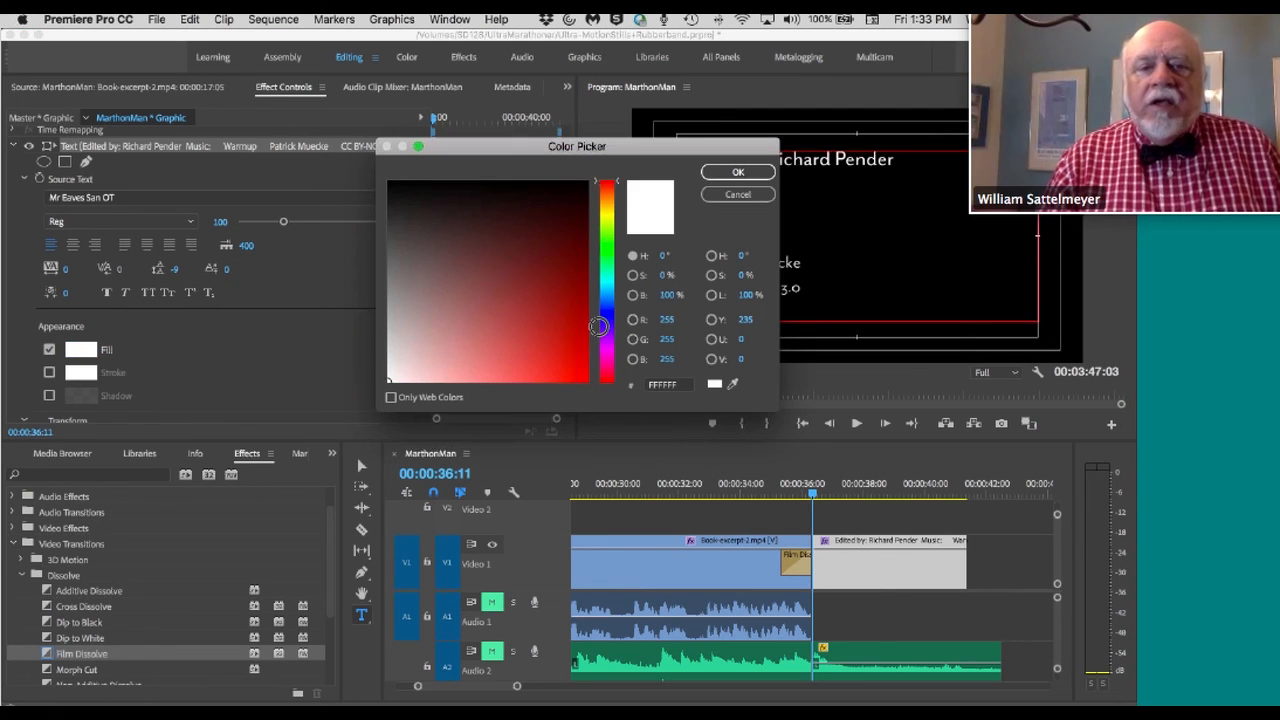
double_click(668, 341)
type("216")
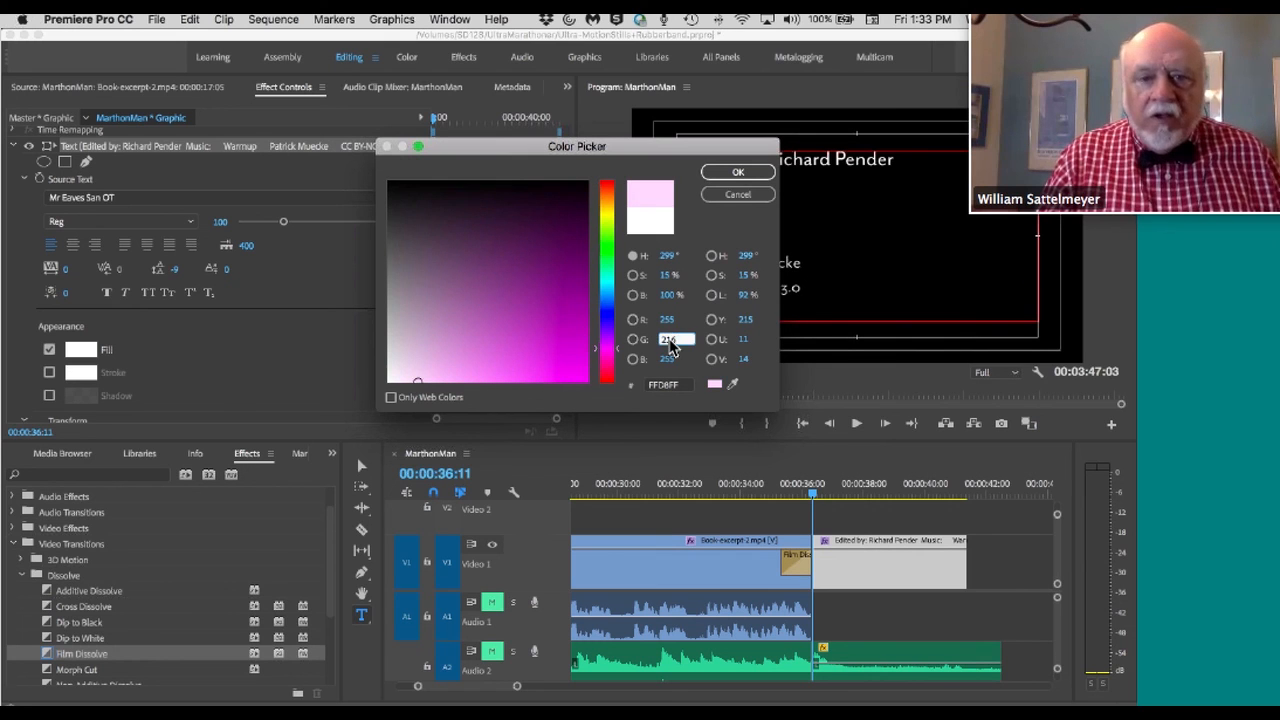
key("Tab")
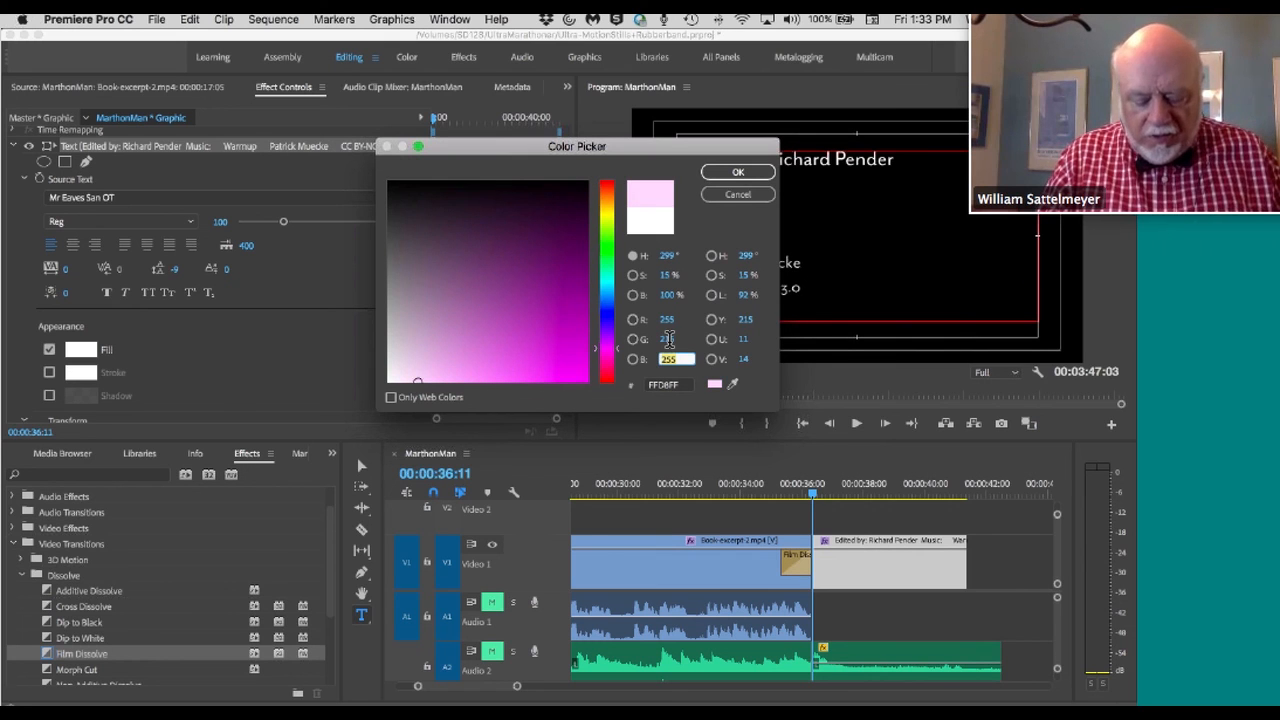
type("0")
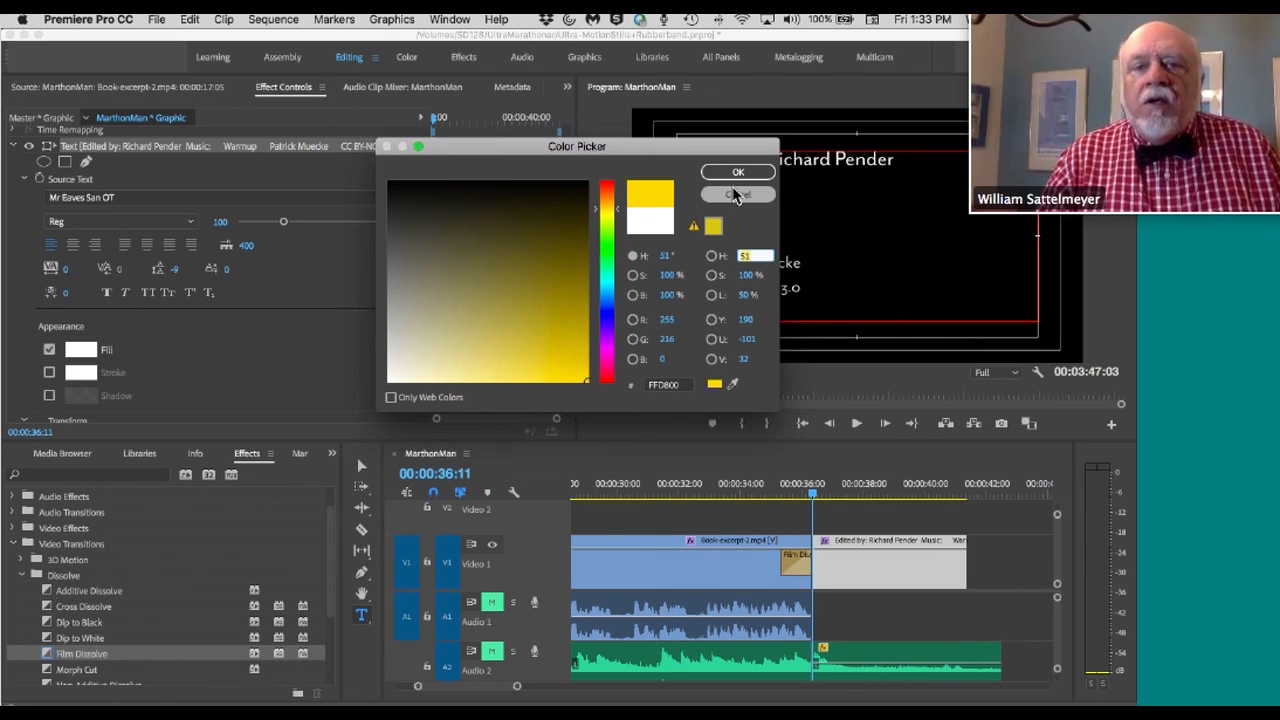
left_click(750, 195)
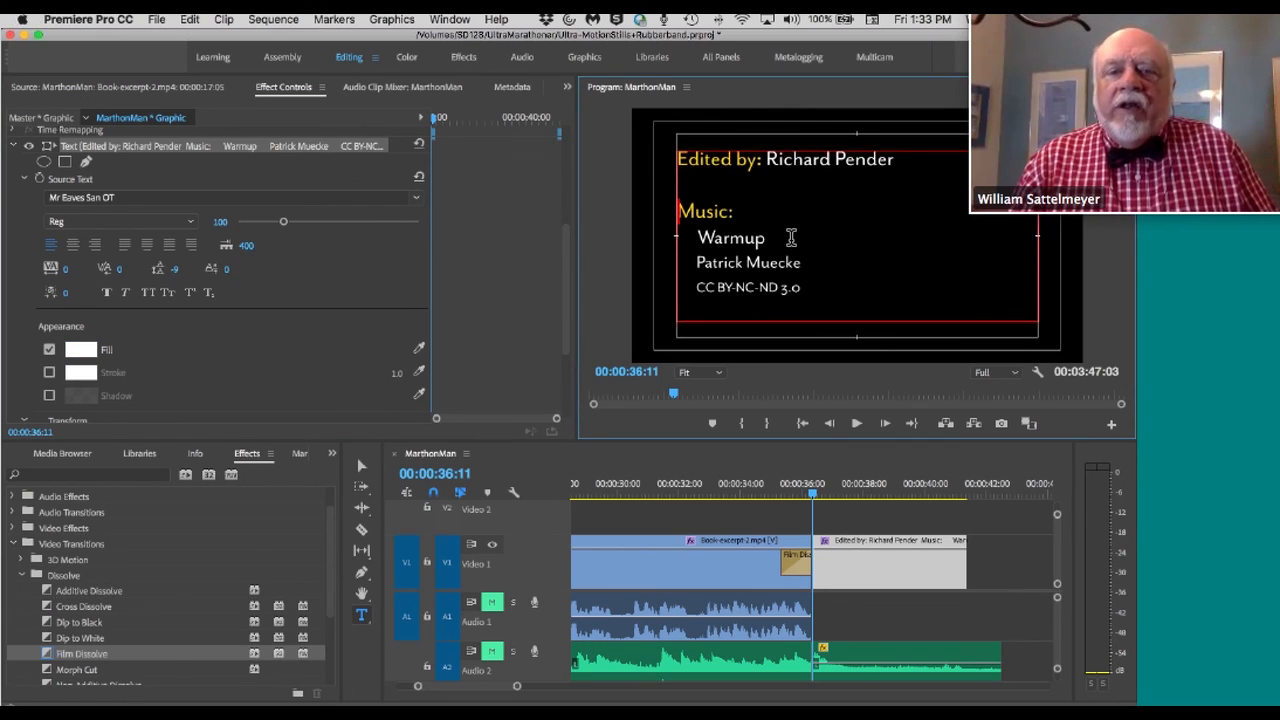
Turn off the safe margins in the program monitor and deselect the title text with the Selection tool.
left_click(1038, 376)
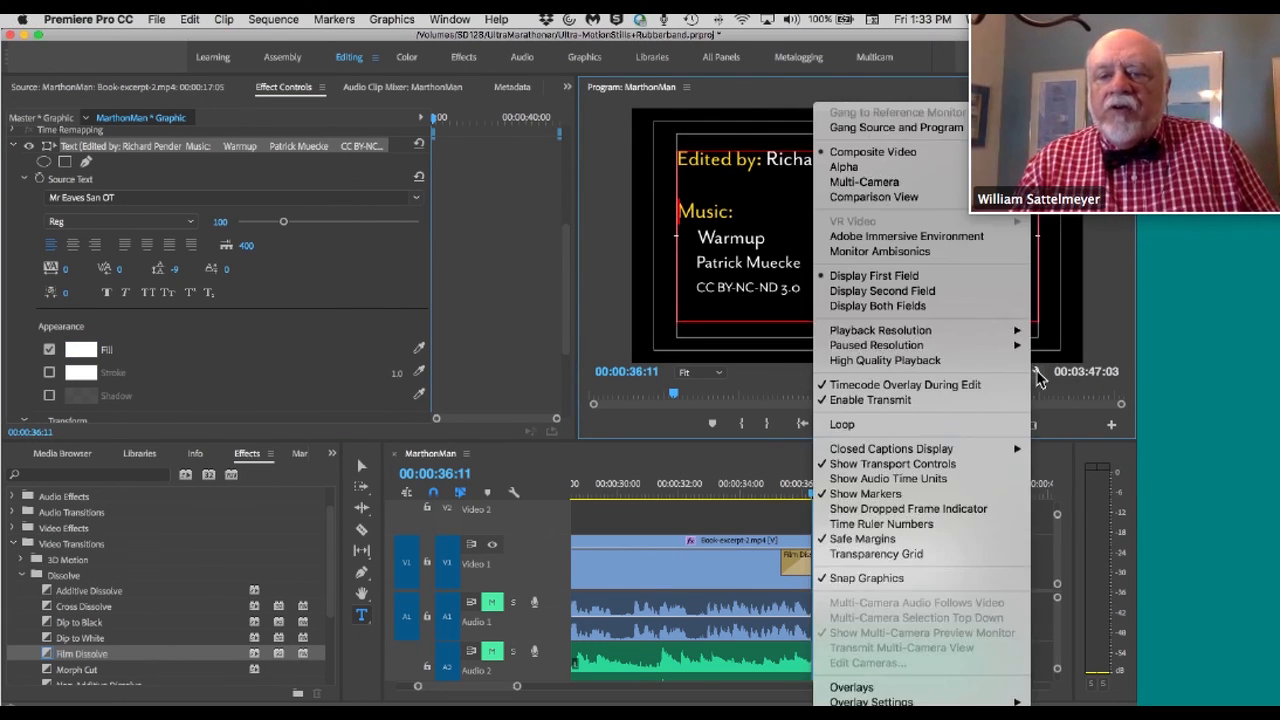
left_click(948, 540)
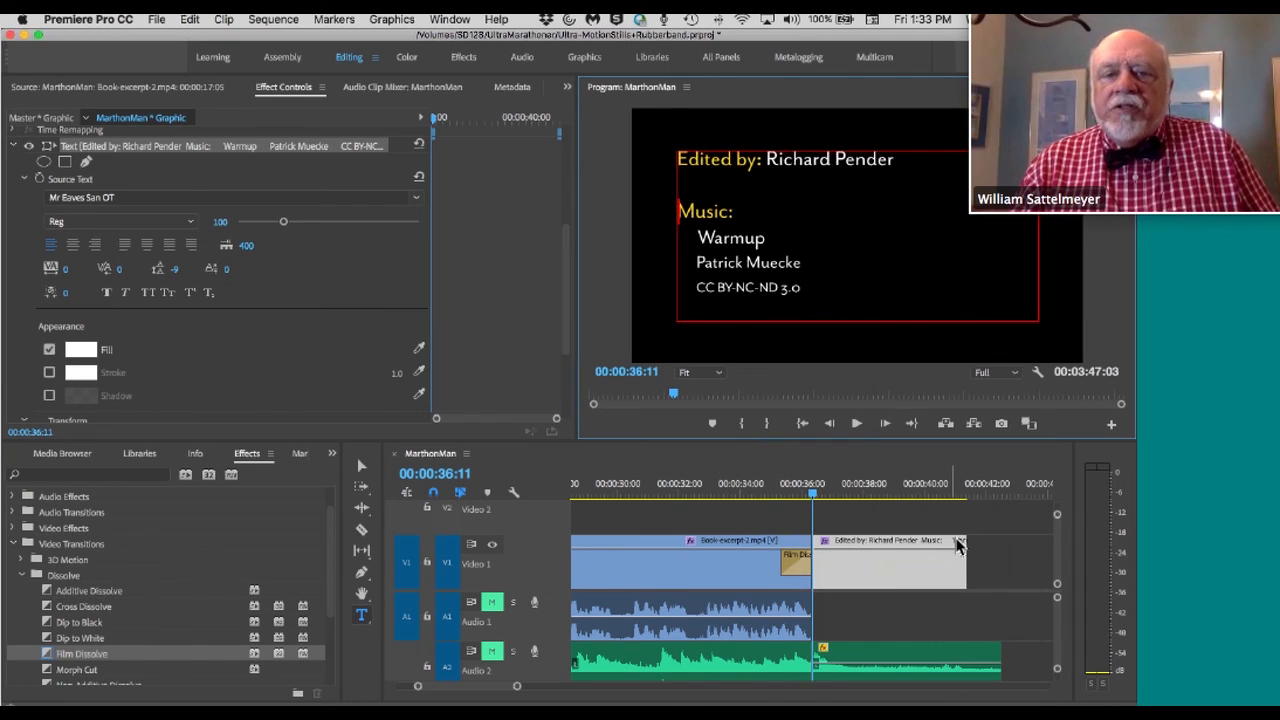
left_click(360, 463)
left_click(655, 353)
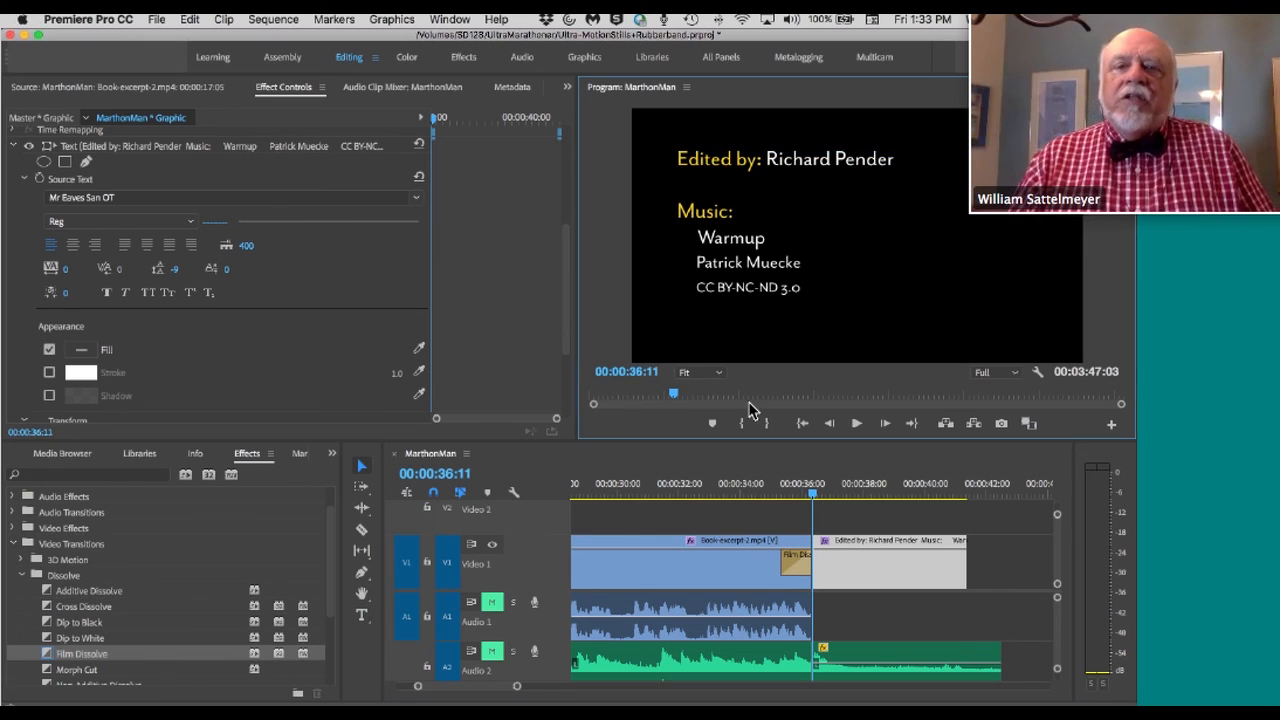